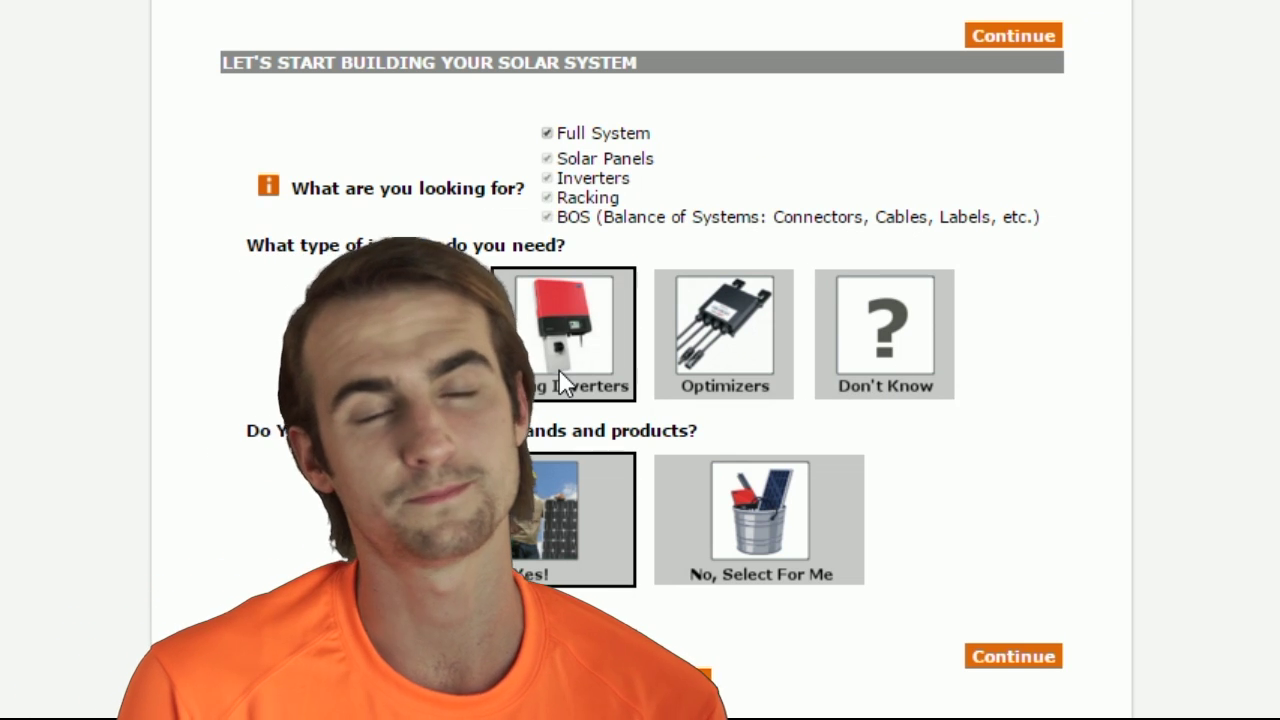
Select String Inverters as the inverter type for the full system and continue to the solar panels page.
left_click(568, 345)
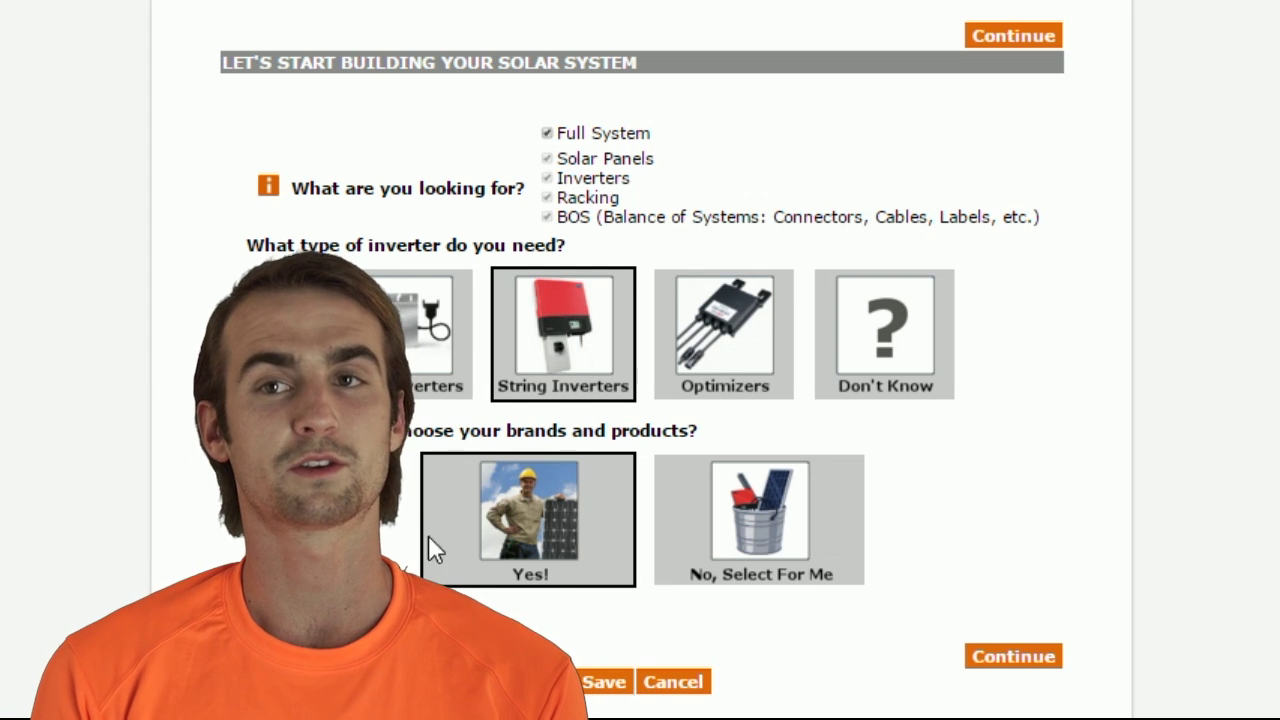
left_click(1015, 658)
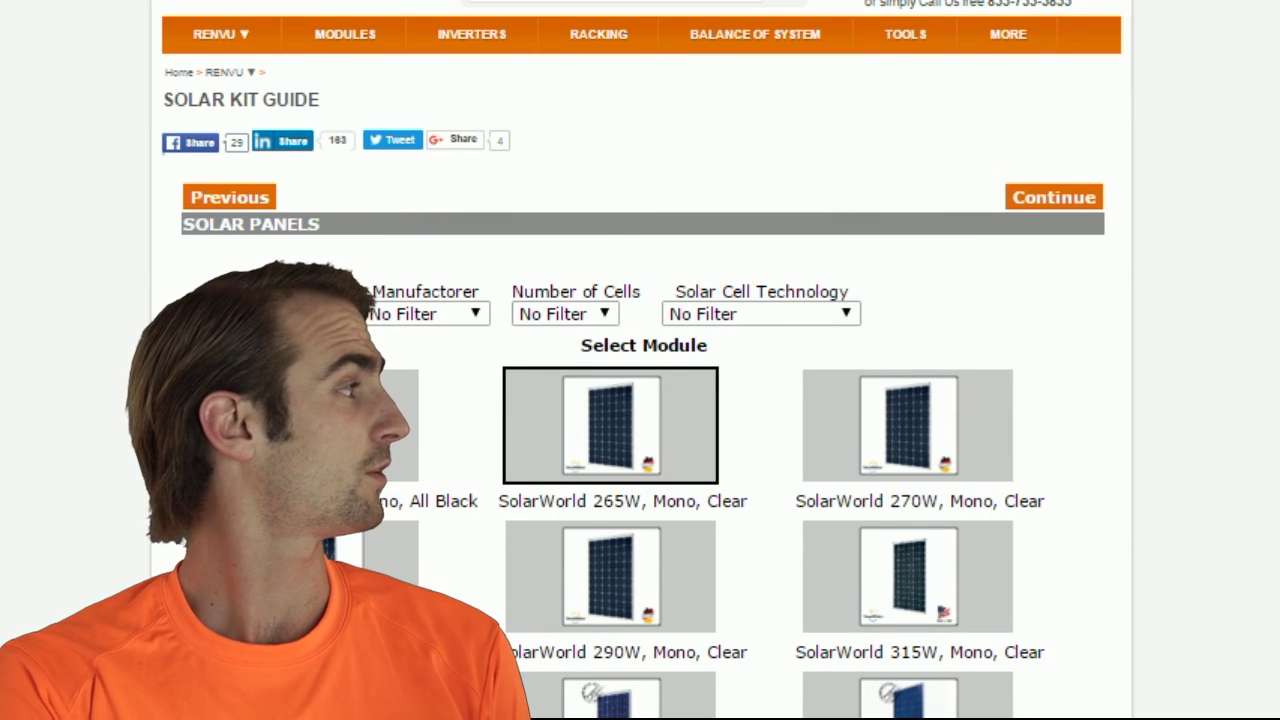
Browse the available solar modules and examine the wattage, manufacturer, number of cells and solar cell technology filter options.
scroll(640, 400, "down", 4)
scroll(640, 400, "down", 5)
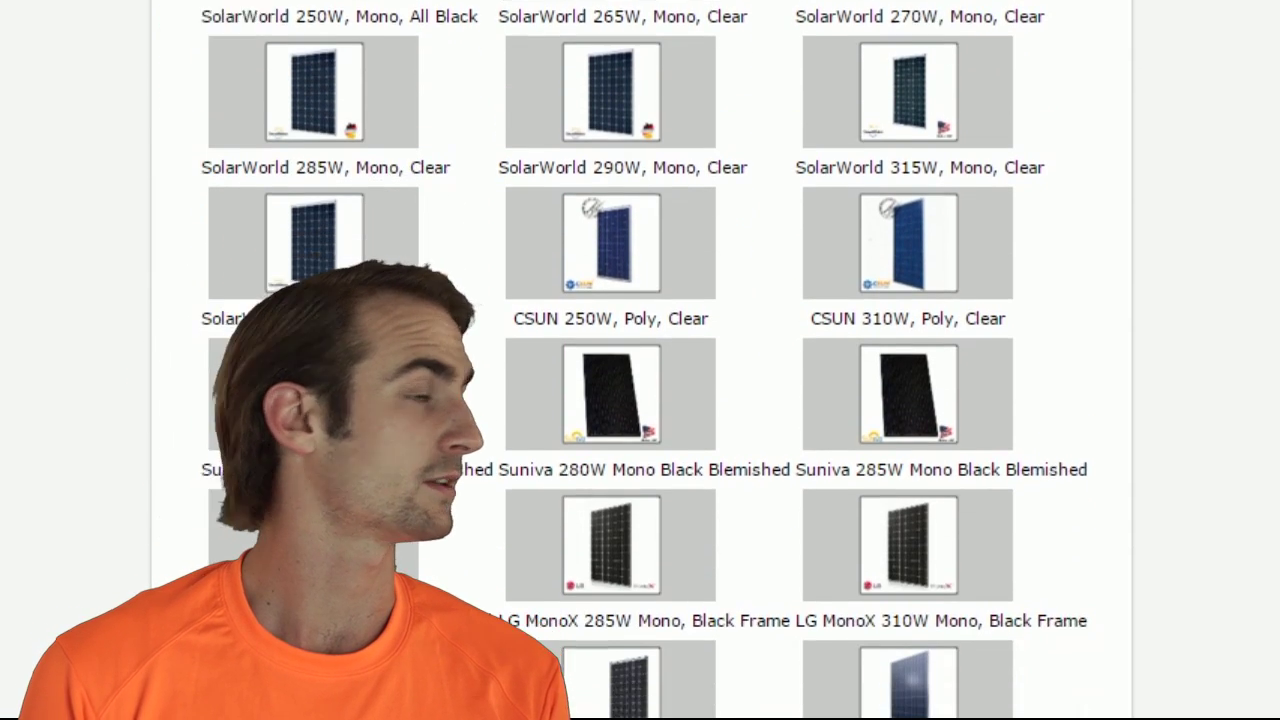
scroll(955, 45, "up", 6)
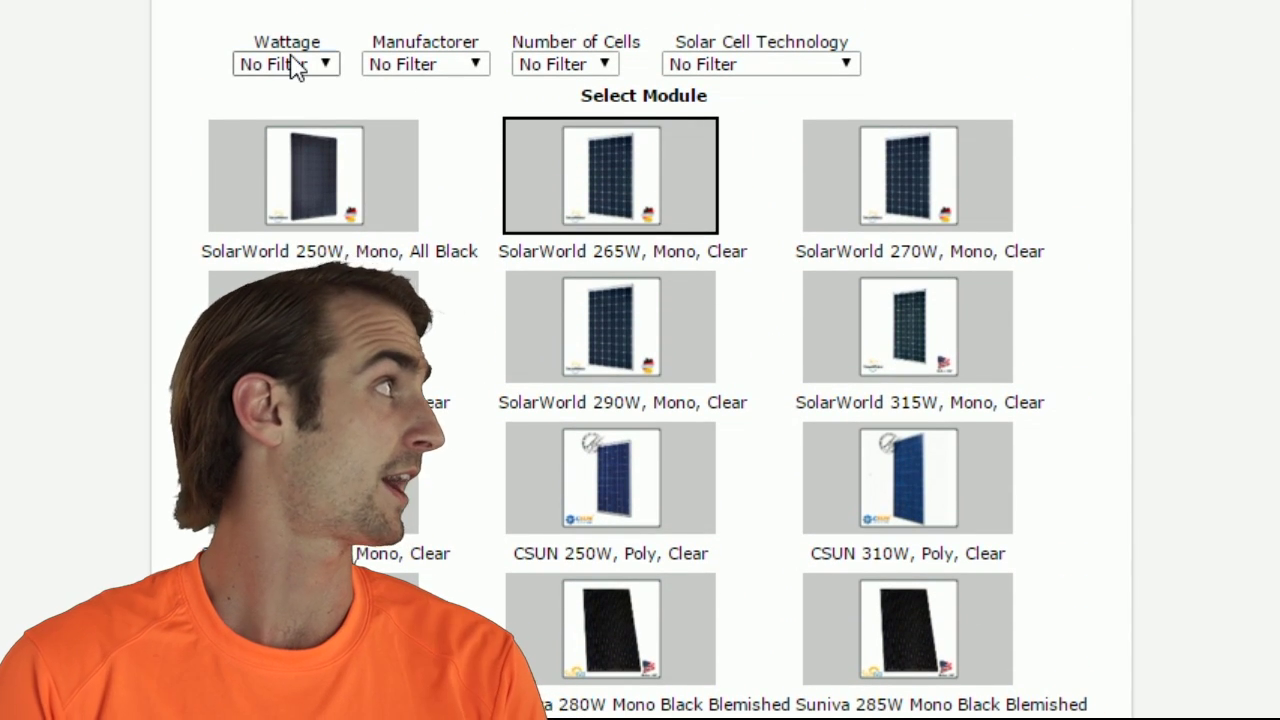
left_click(294, 60)
left_click(470, 66)
left_click(472, 66)
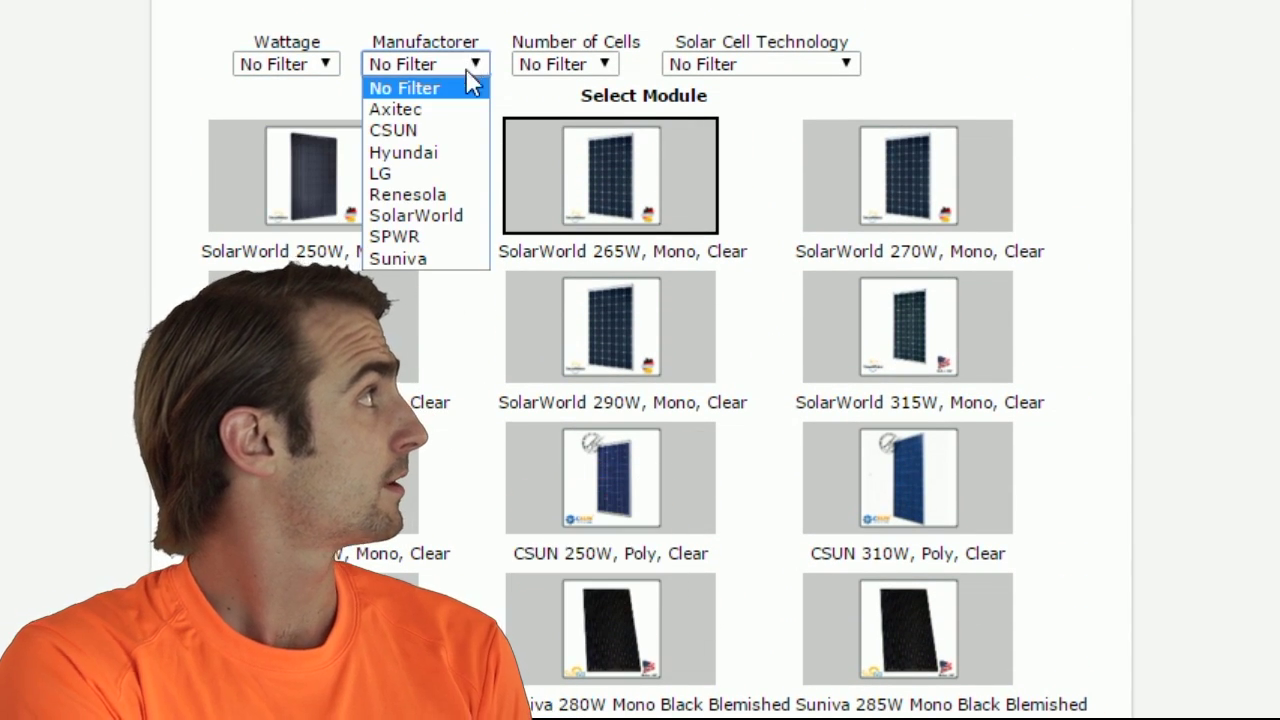
left_click(592, 66)
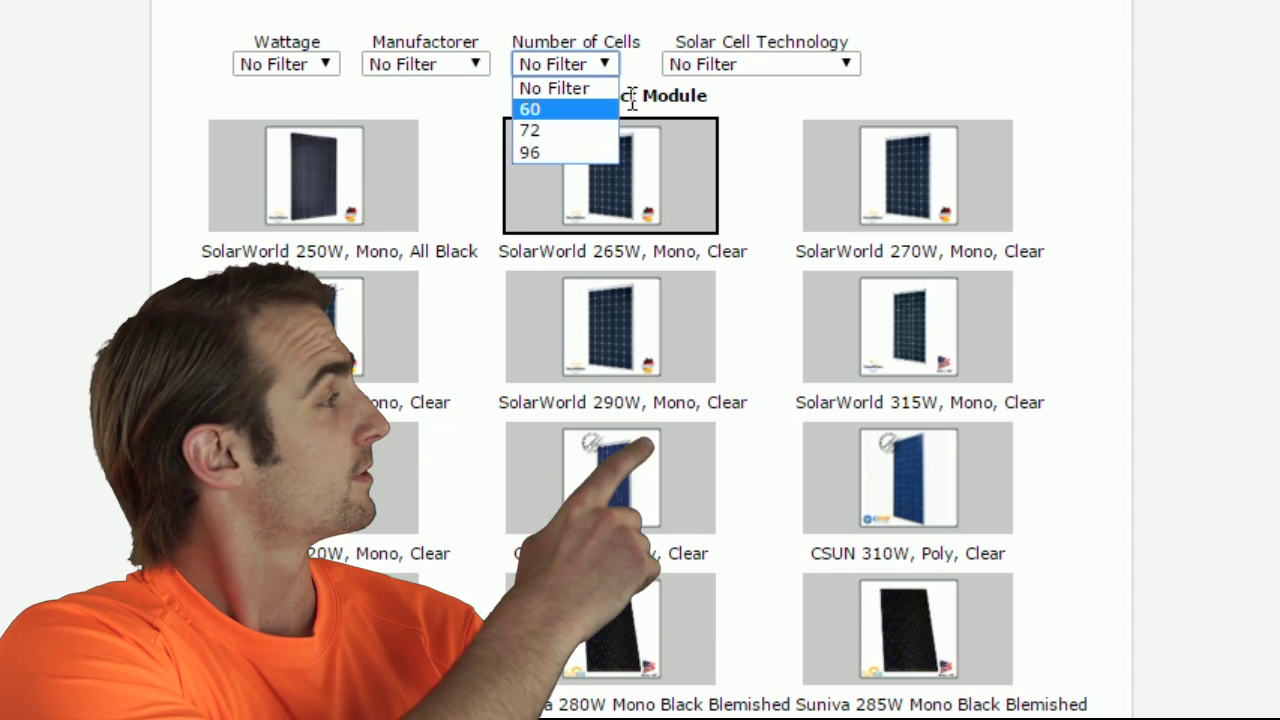
left_click(730, 66)
left_click(738, 66)
left_click(1172, 190)
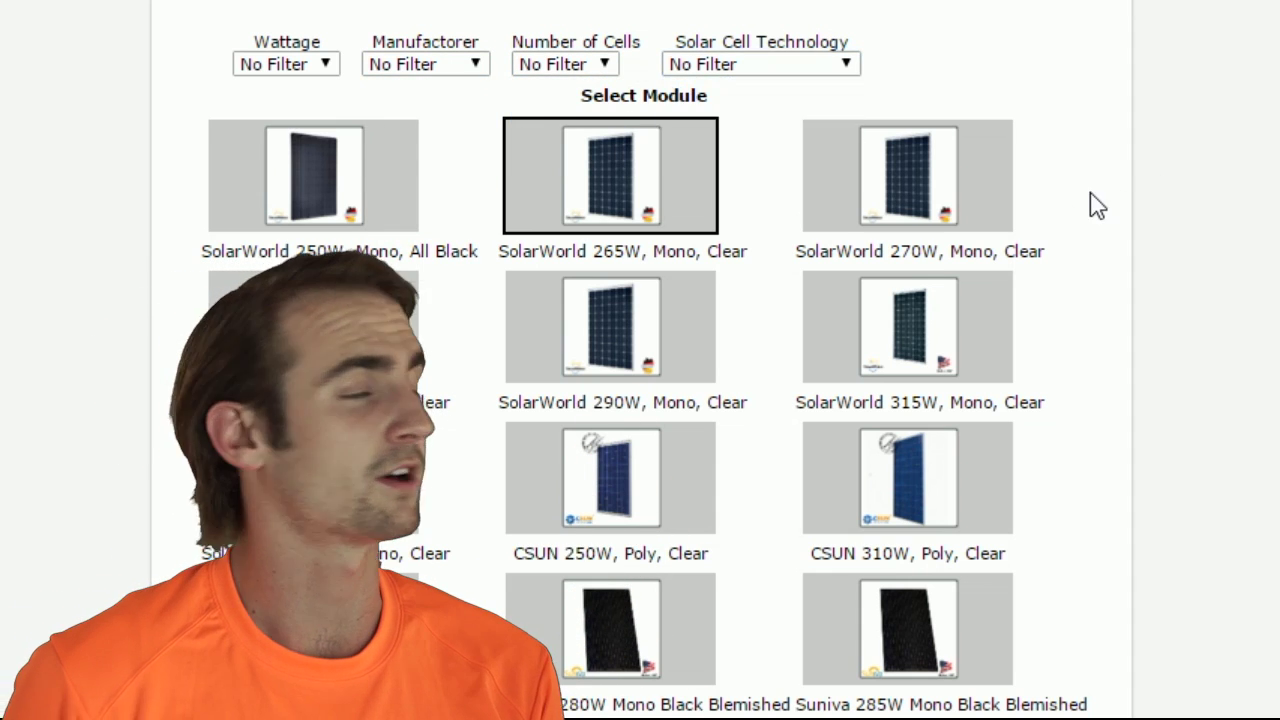
Keep the SolarWorld 265W, Mono, Clear module and continue to the racking page.
scroll(1088, 206, "up", 2)
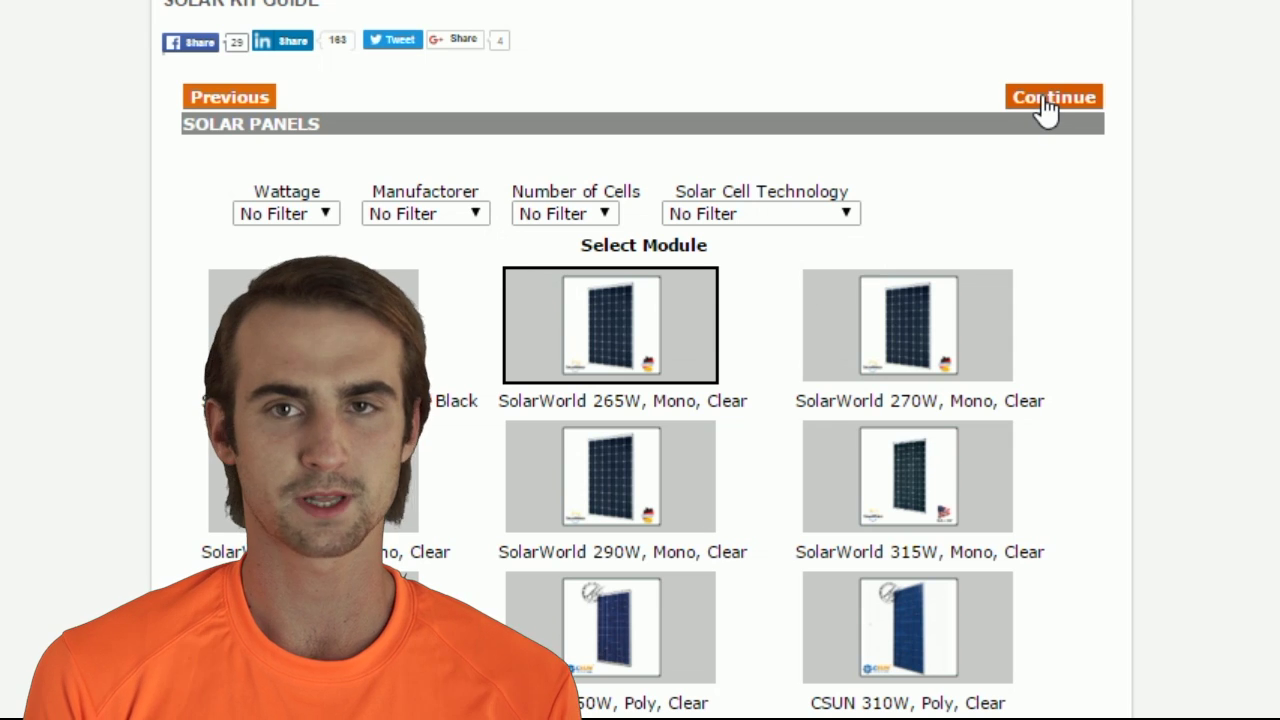
left_click(1046, 100)
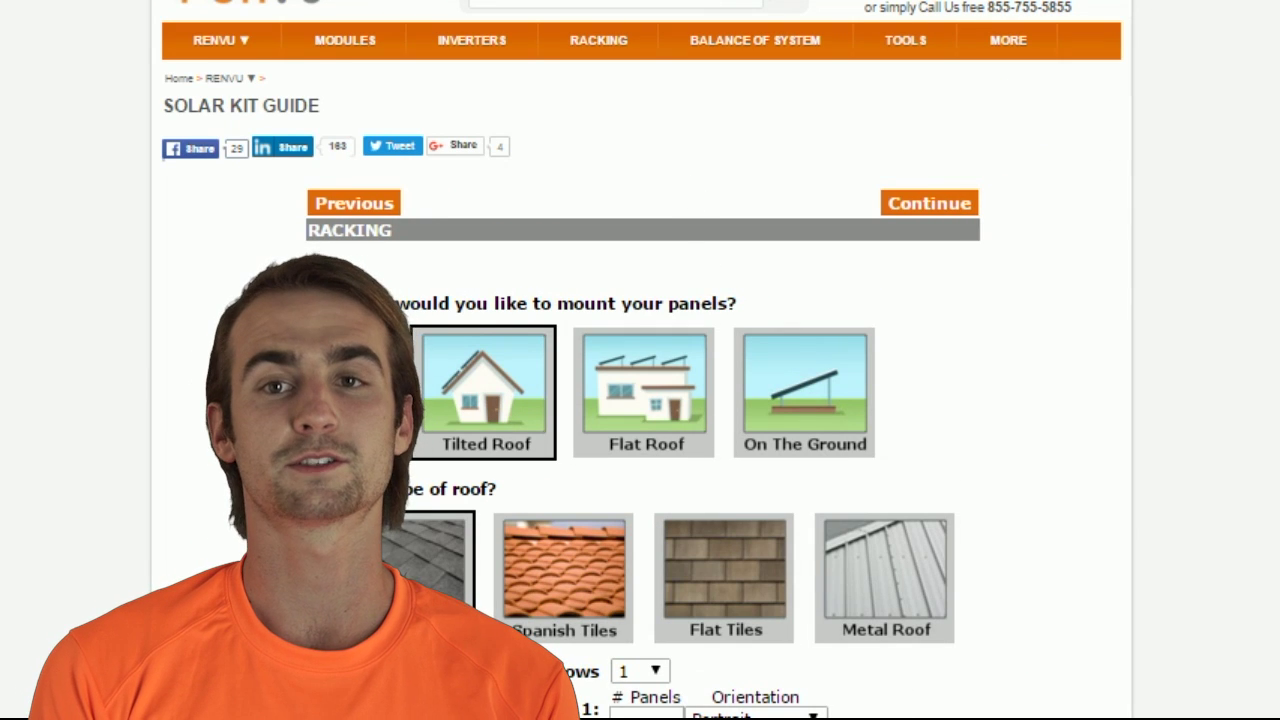
scroll(640, 400, "down", 3)
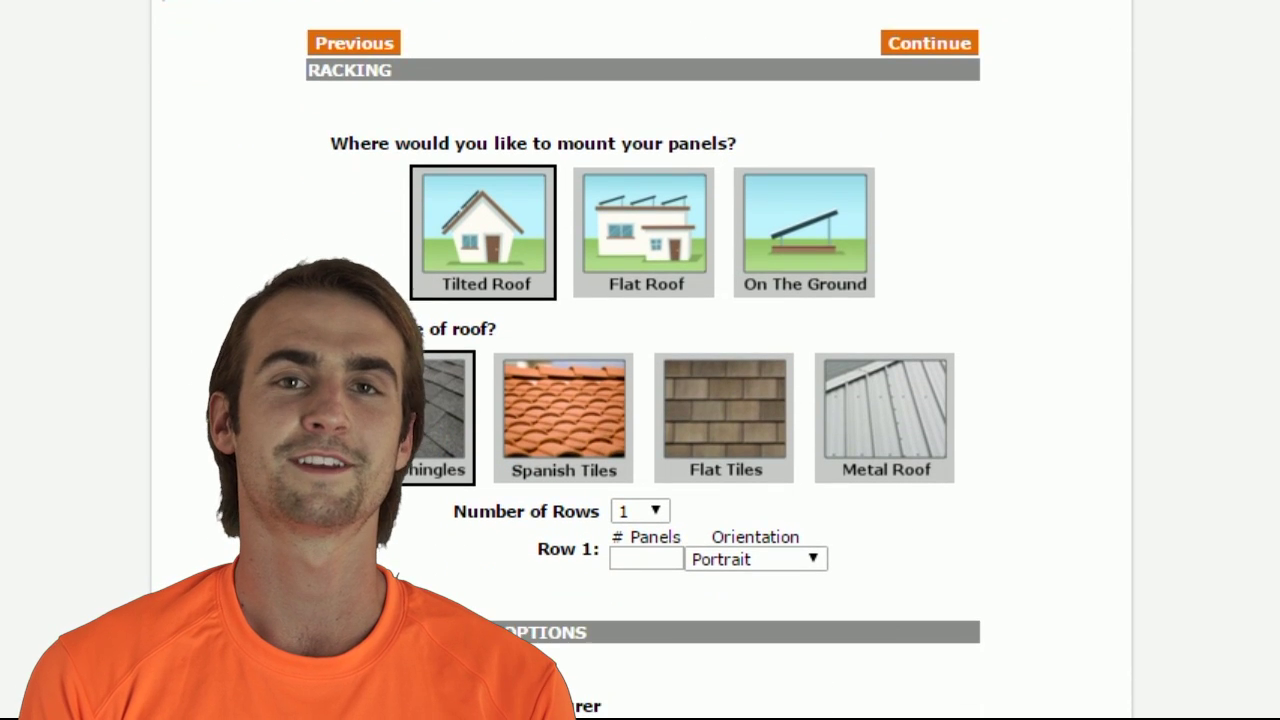
Try the Flat Roof mounting option and check its number-of-rows setting.
left_click(620, 237)
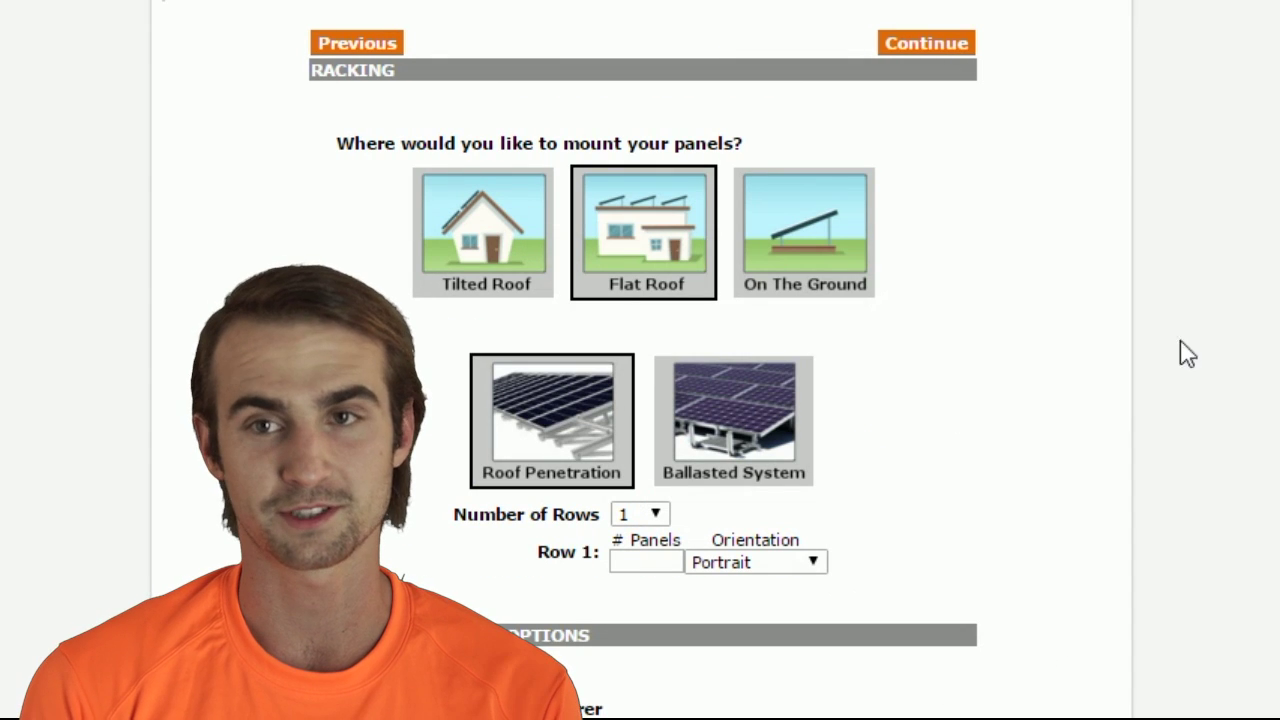
scroll(640, 360, "down", 3)
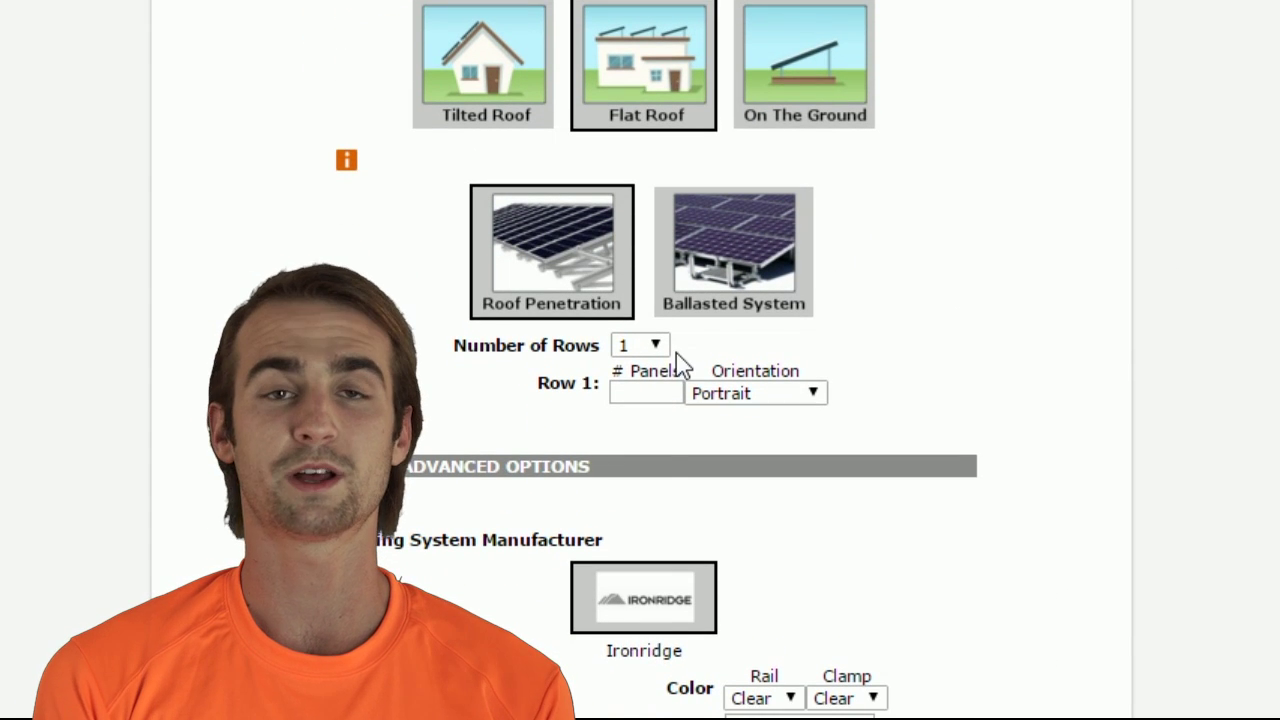
left_click(657, 350)
left_click(657, 350)
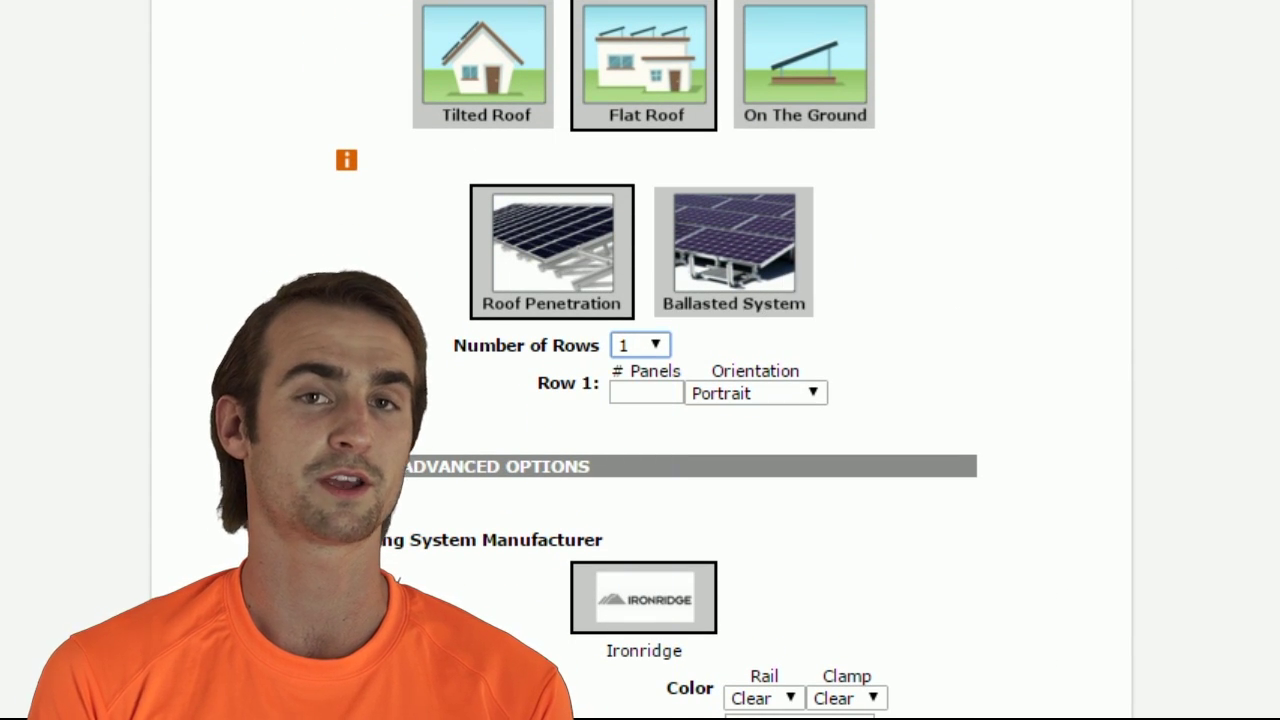
scroll(1006, 229, "up", 3)
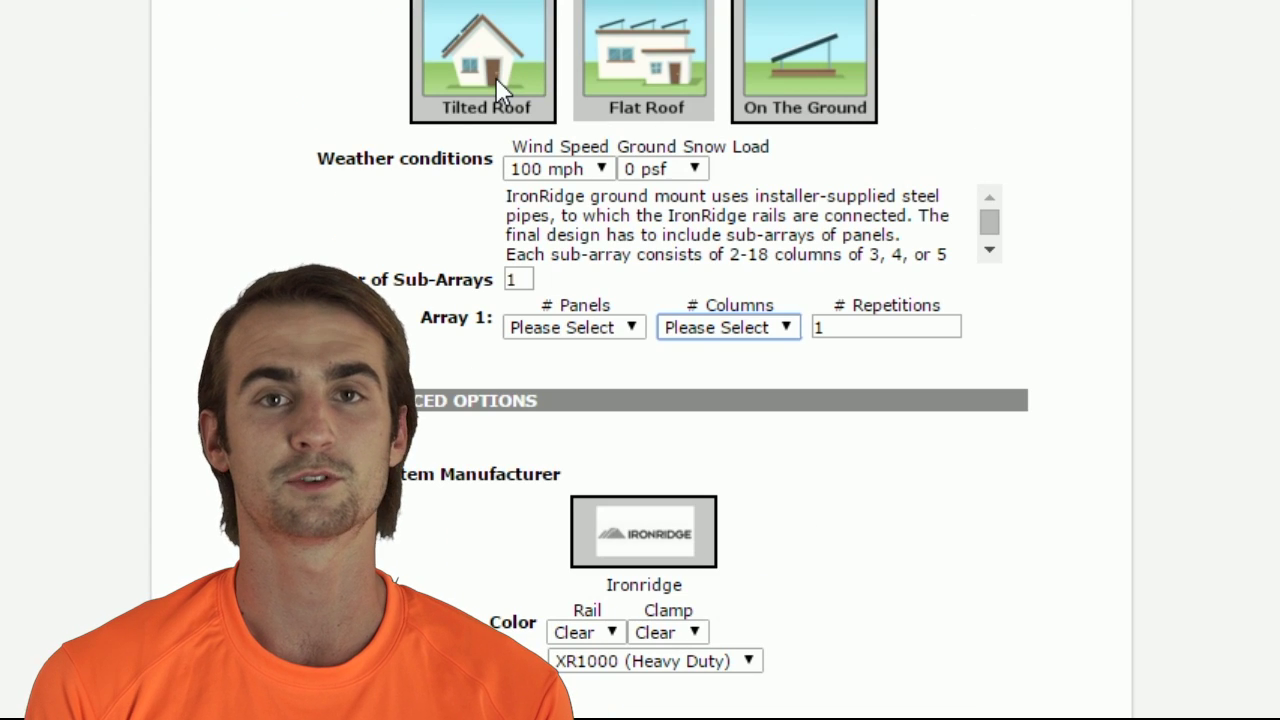
Set the mounting location to Tilted Roof with Flat Tiles and the number of rows to 3.
left_click(494, 86)
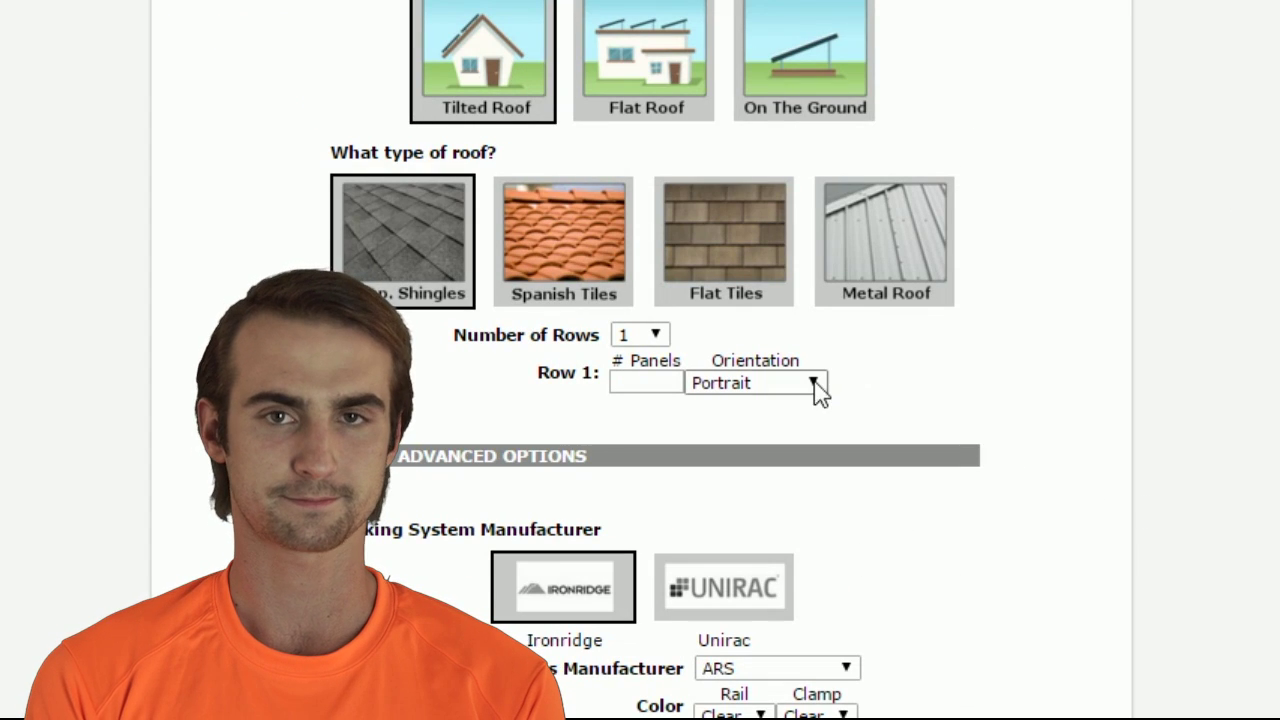
left_click(718, 240)
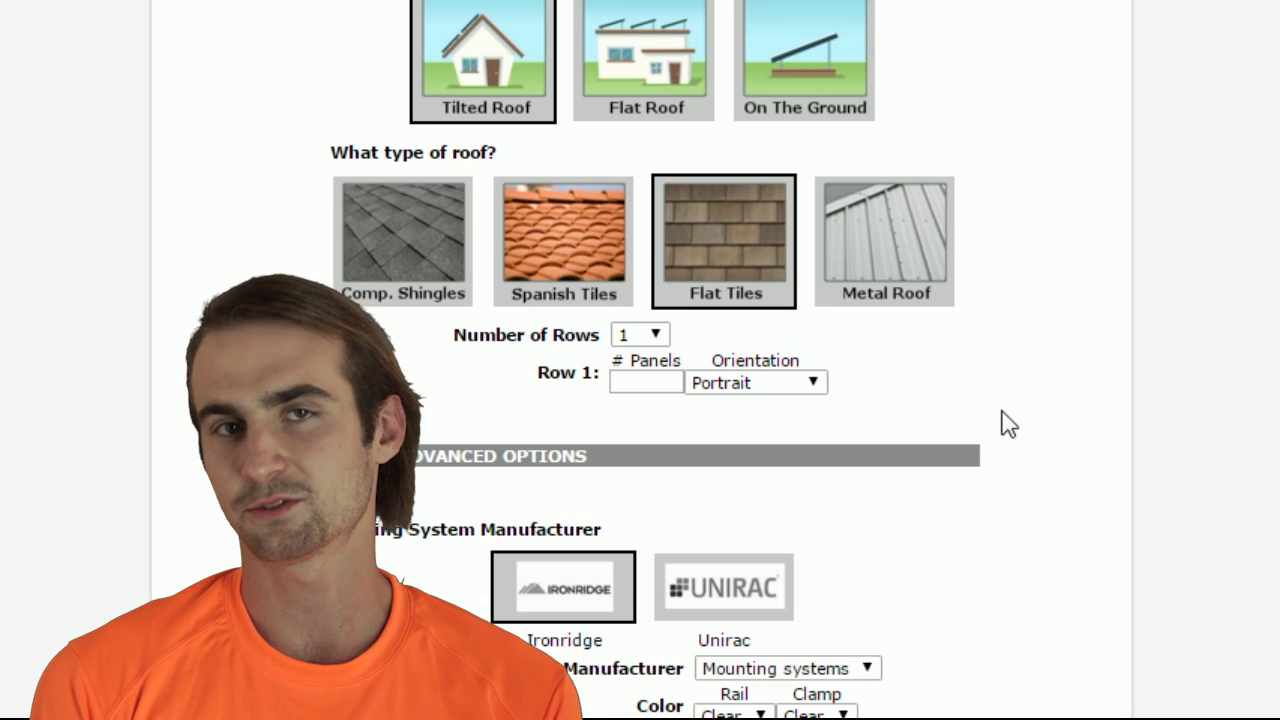
left_click(648, 335)
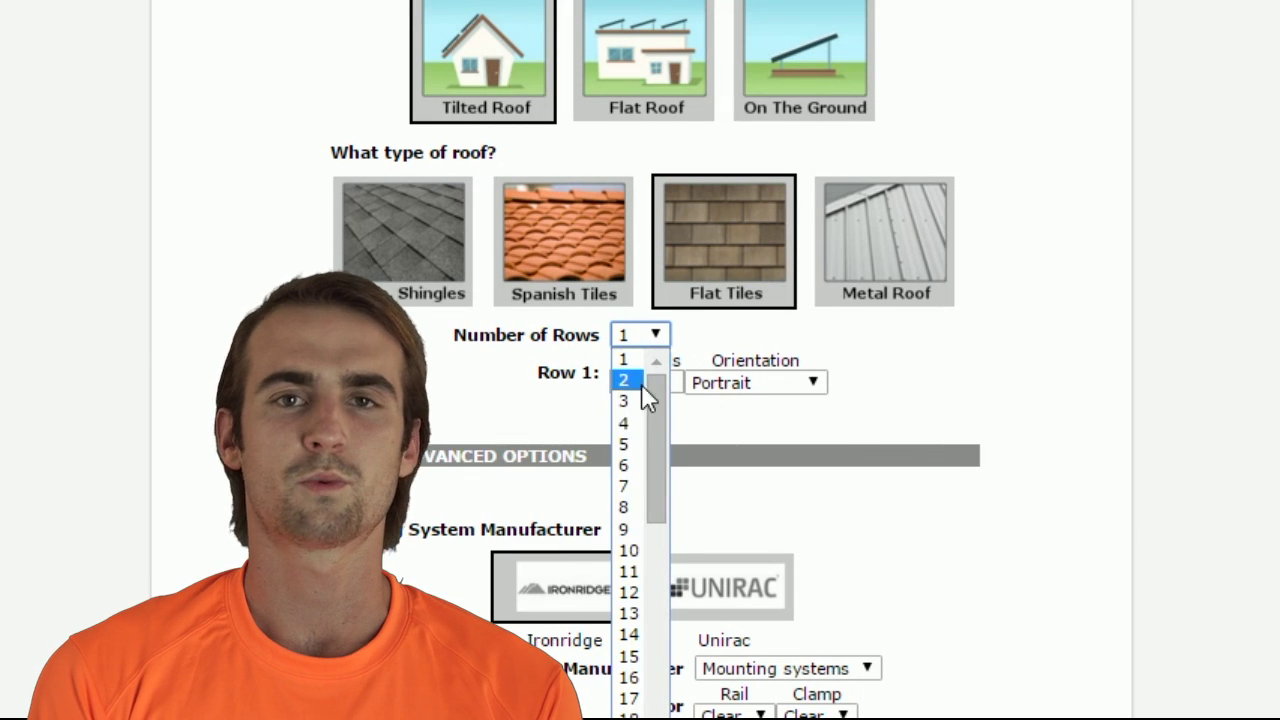
left_click(640, 394)
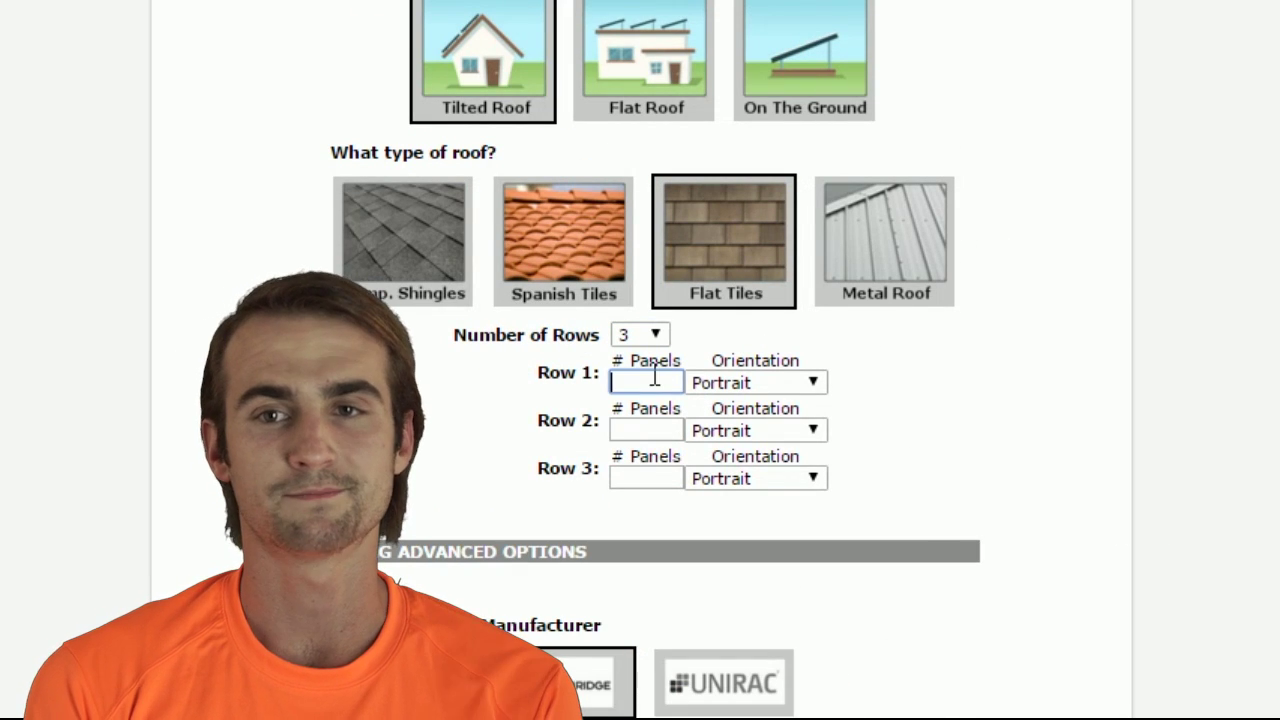
Enter 8 panels for each of the three rows and set the orientation of row 2 to Landscape.
left_click(655, 432)
type("8")
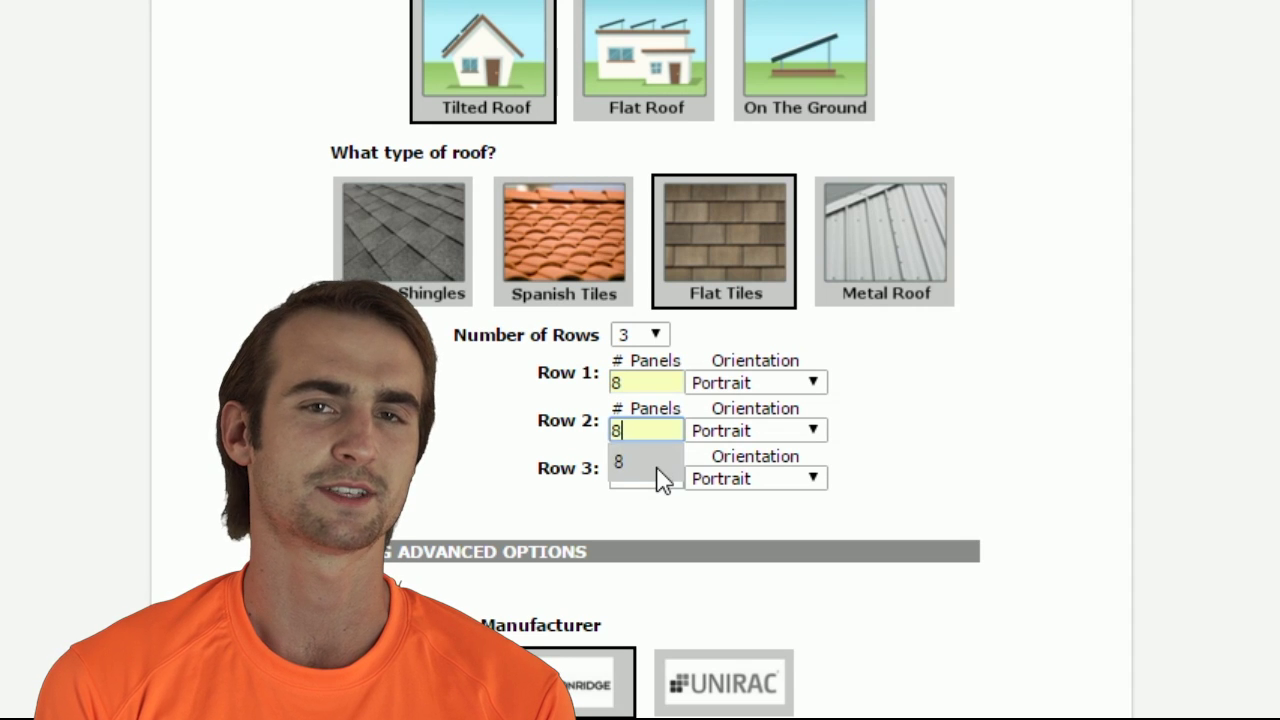
left_click(654, 477)
type("8")
left_click(726, 430)
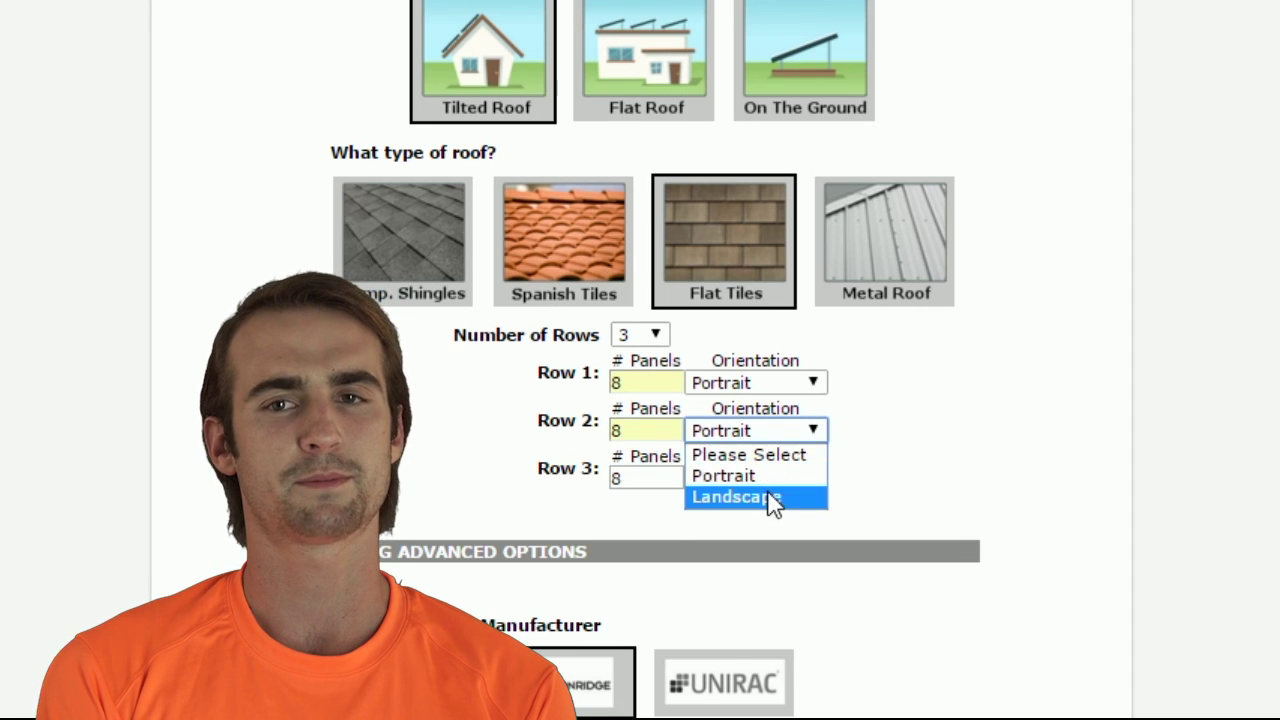
left_click(766, 497)
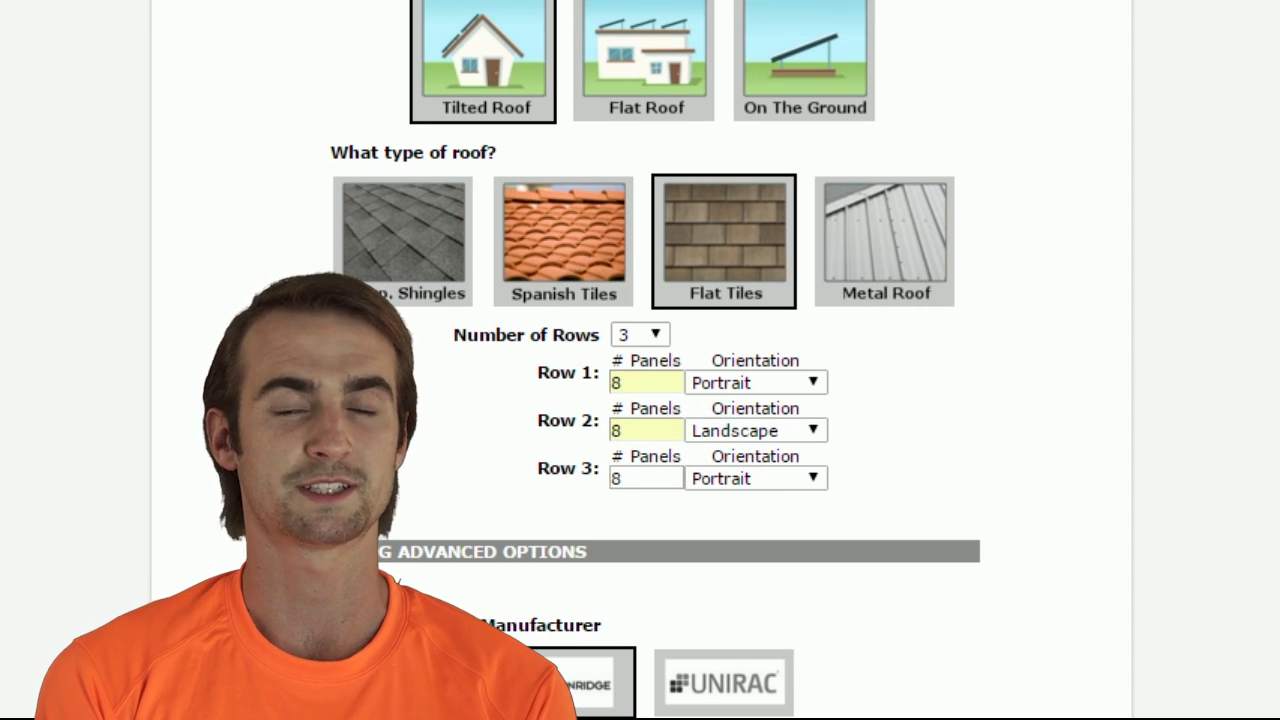
Examine the racking advanced options for rail and clamp color, span and rail profile, and view the racking sketch.
scroll(620, 50, "down", 6)
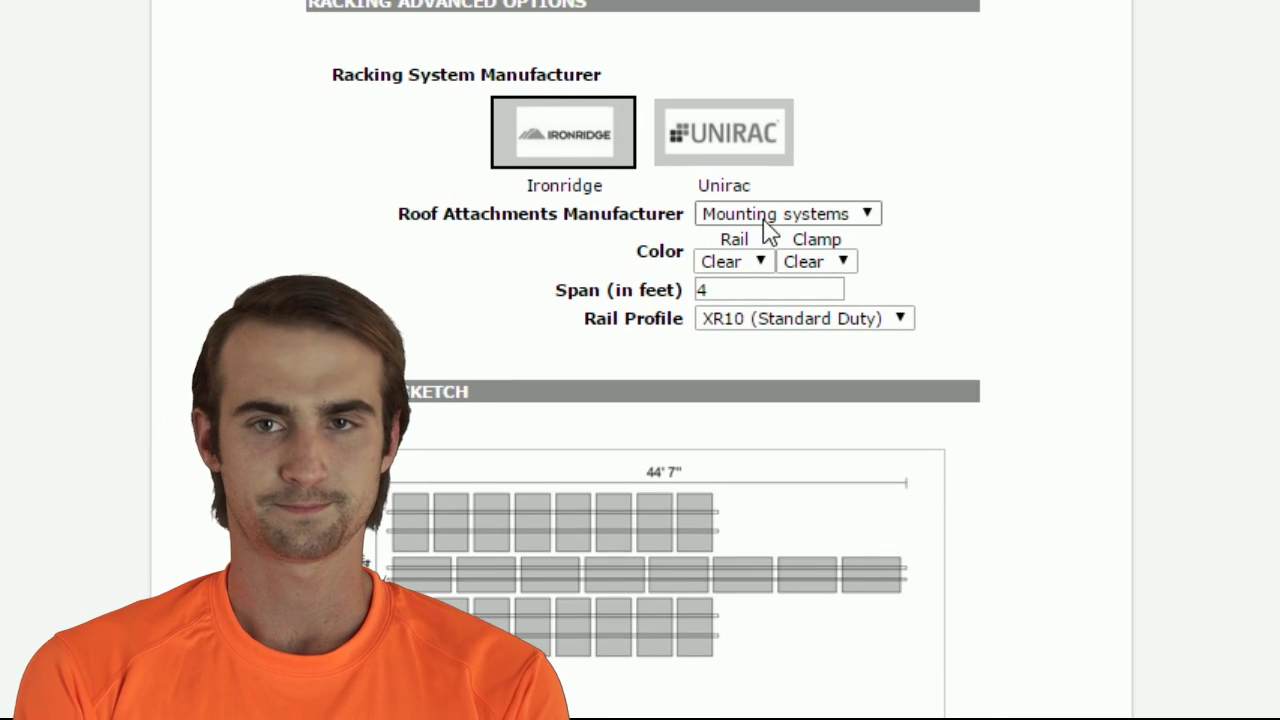
left_click(752, 262)
left_click(739, 263)
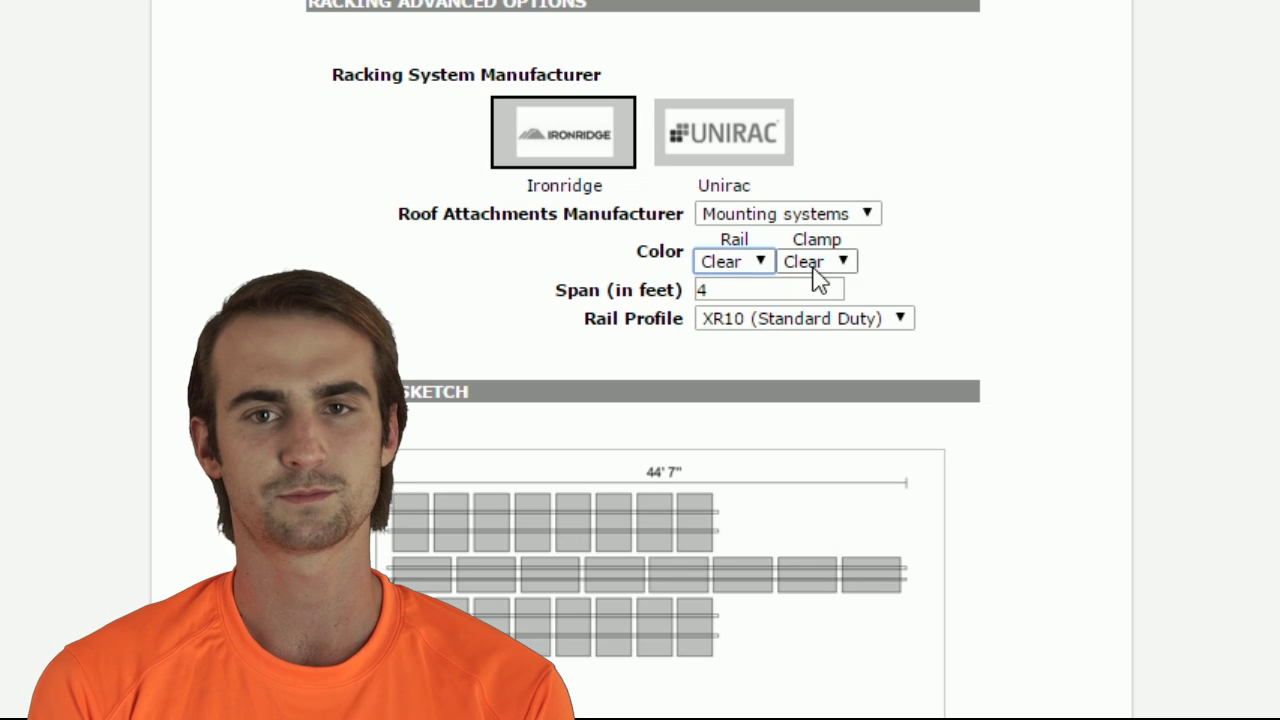
left_click(817, 262)
left_click(812, 306)
double_click(734, 289)
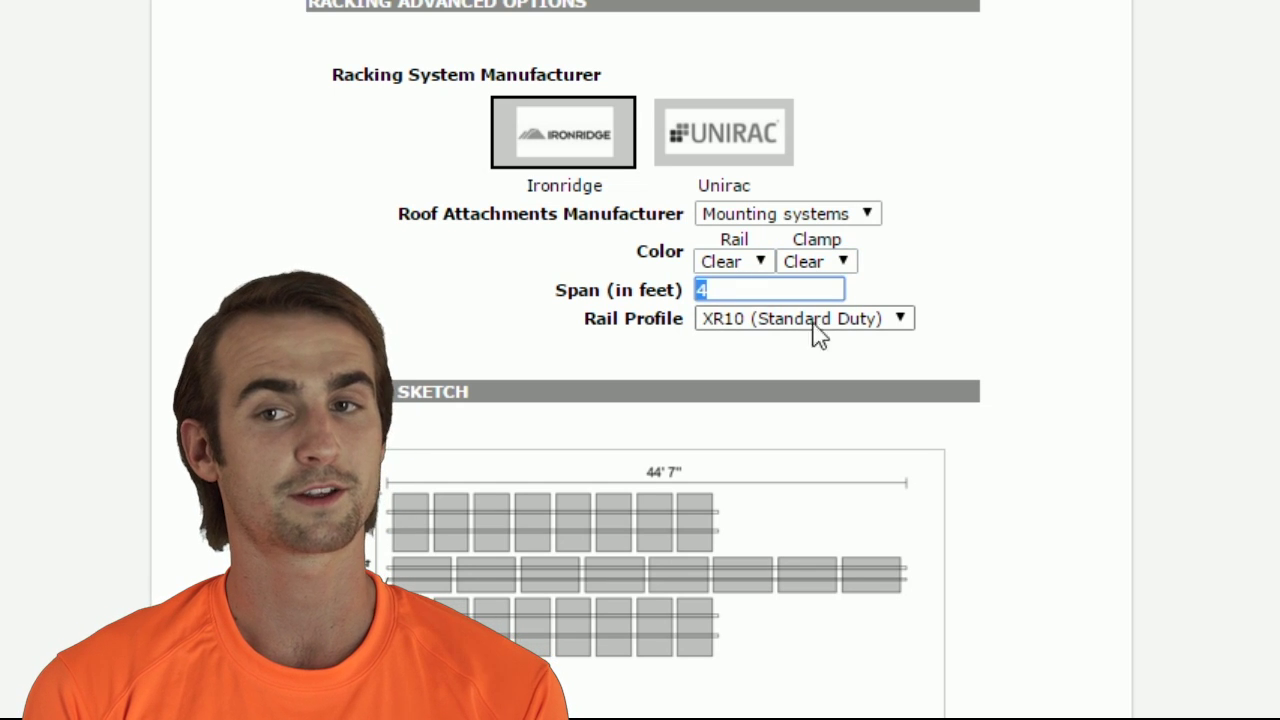
left_click(758, 262)
left_click(832, 288)
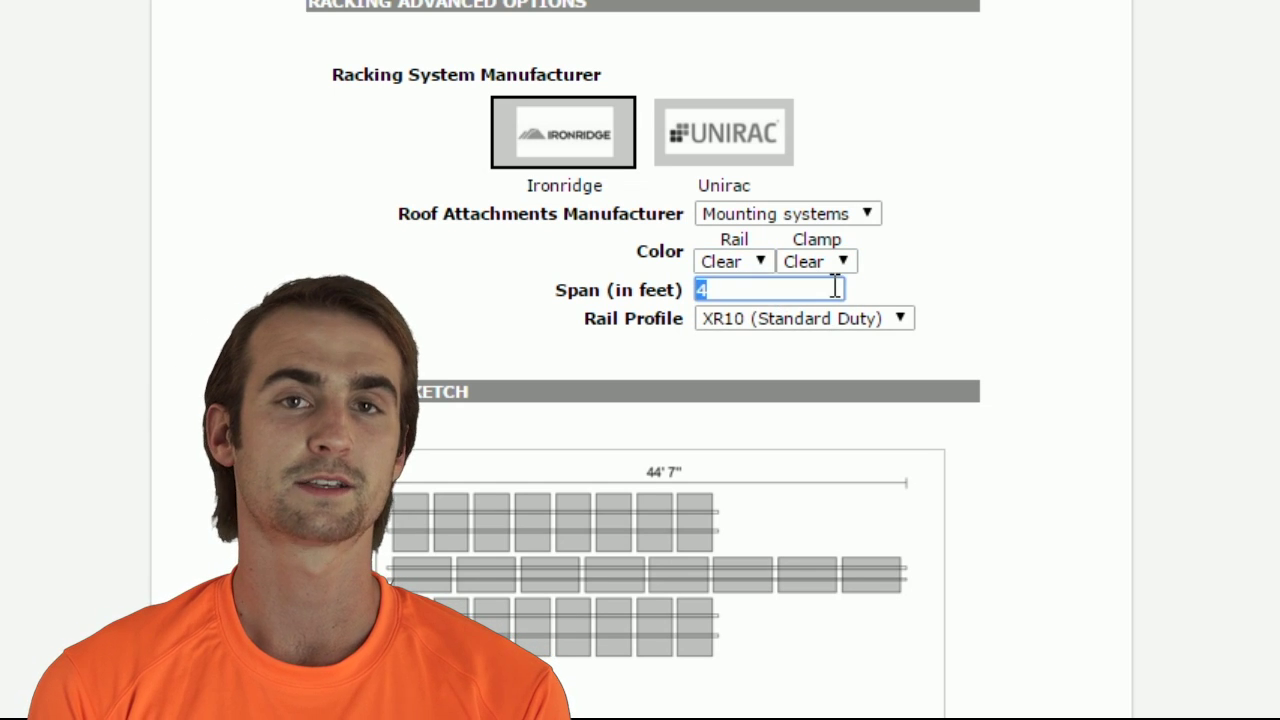
left_click(900, 322)
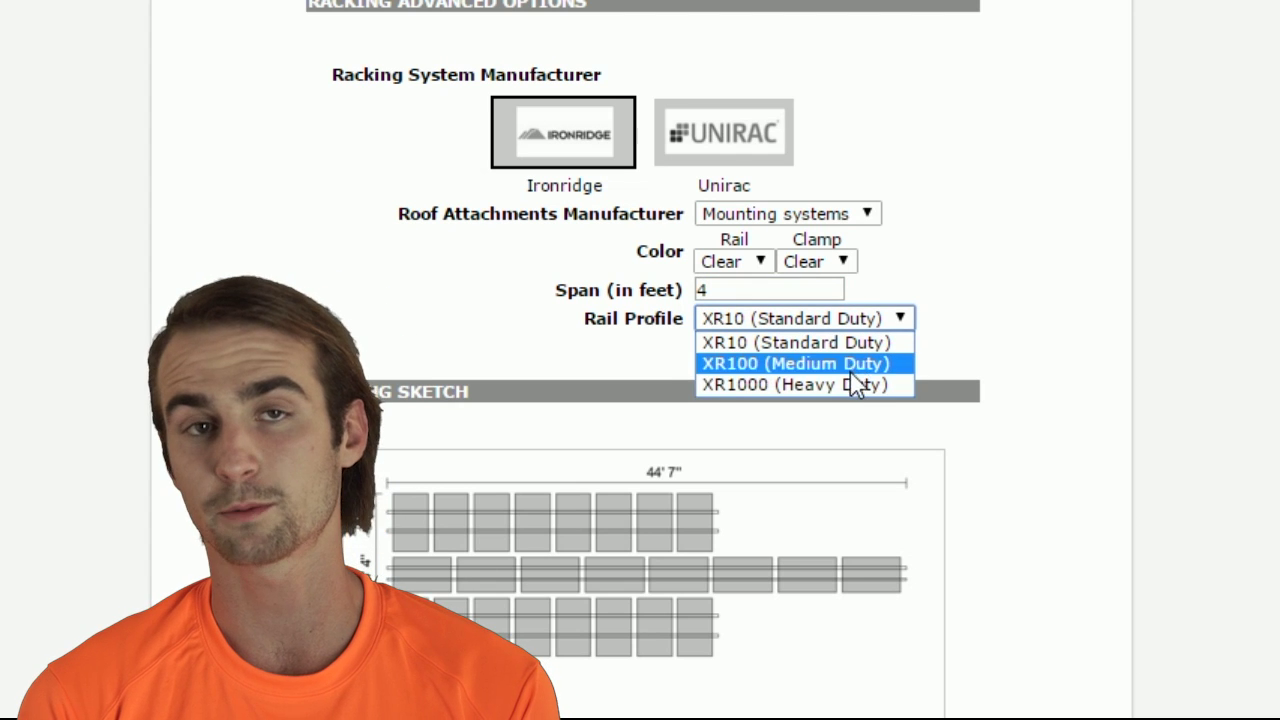
left_click(1078, 370)
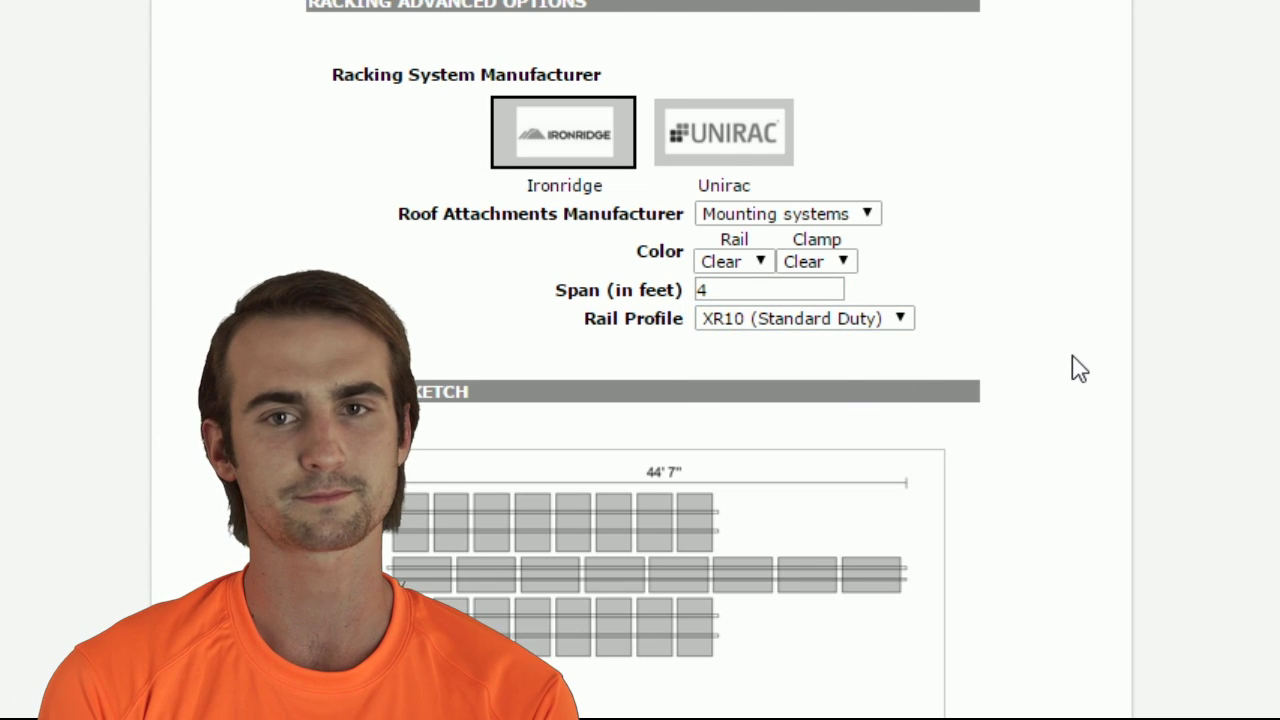
scroll(1078, 370, "down", 3)
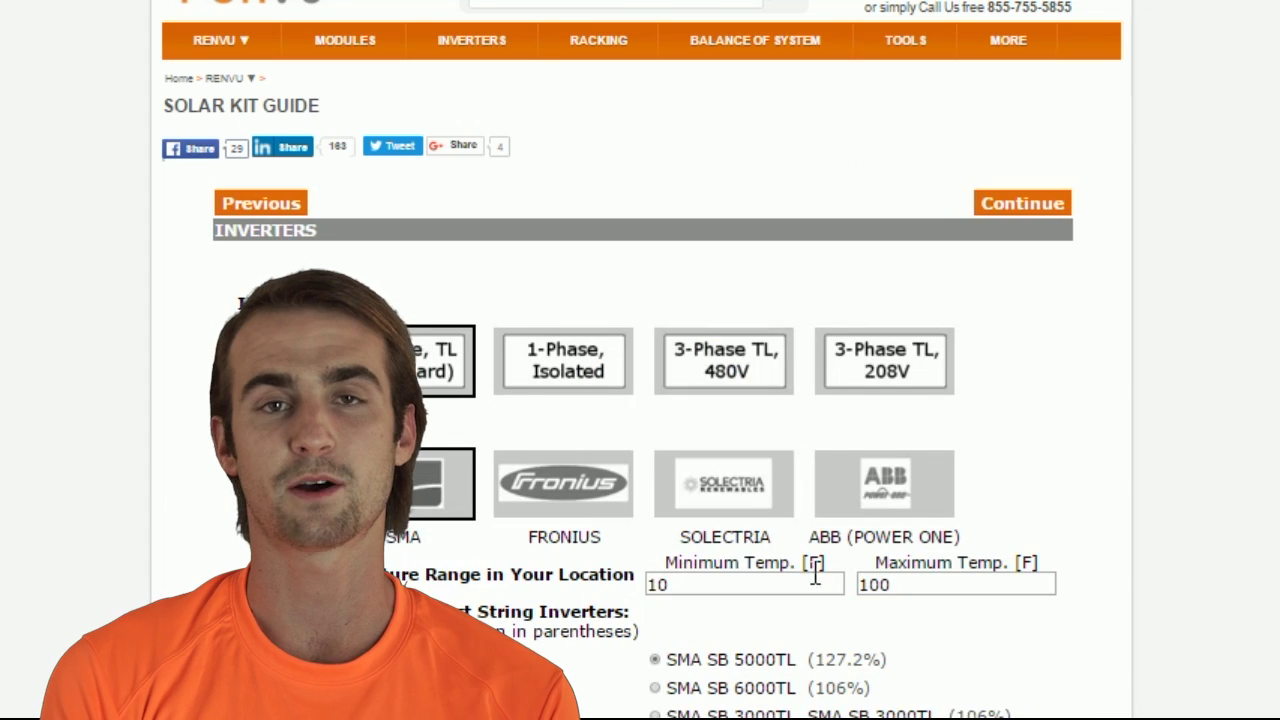
Try the 1-Phase, Isolated inverter type and switch back to 1-Phase, TL (Standard).
scroll(951, 63, "down", 2)
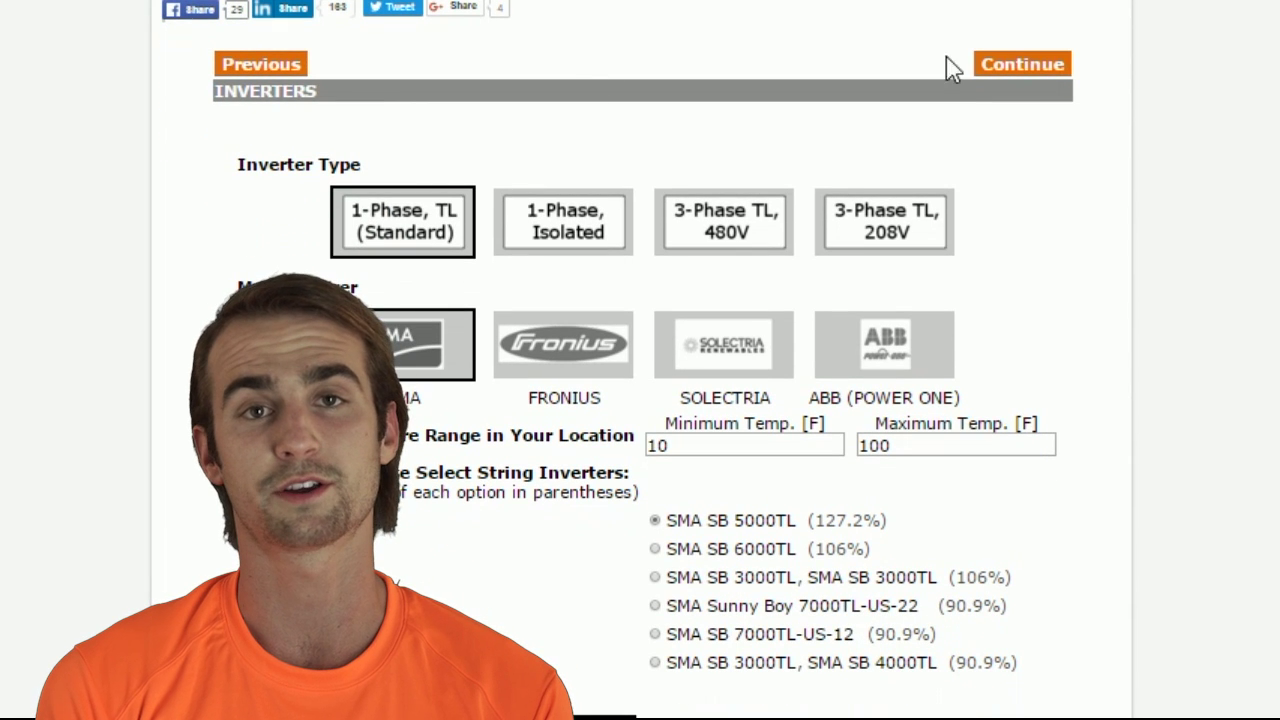
left_click(560, 250)
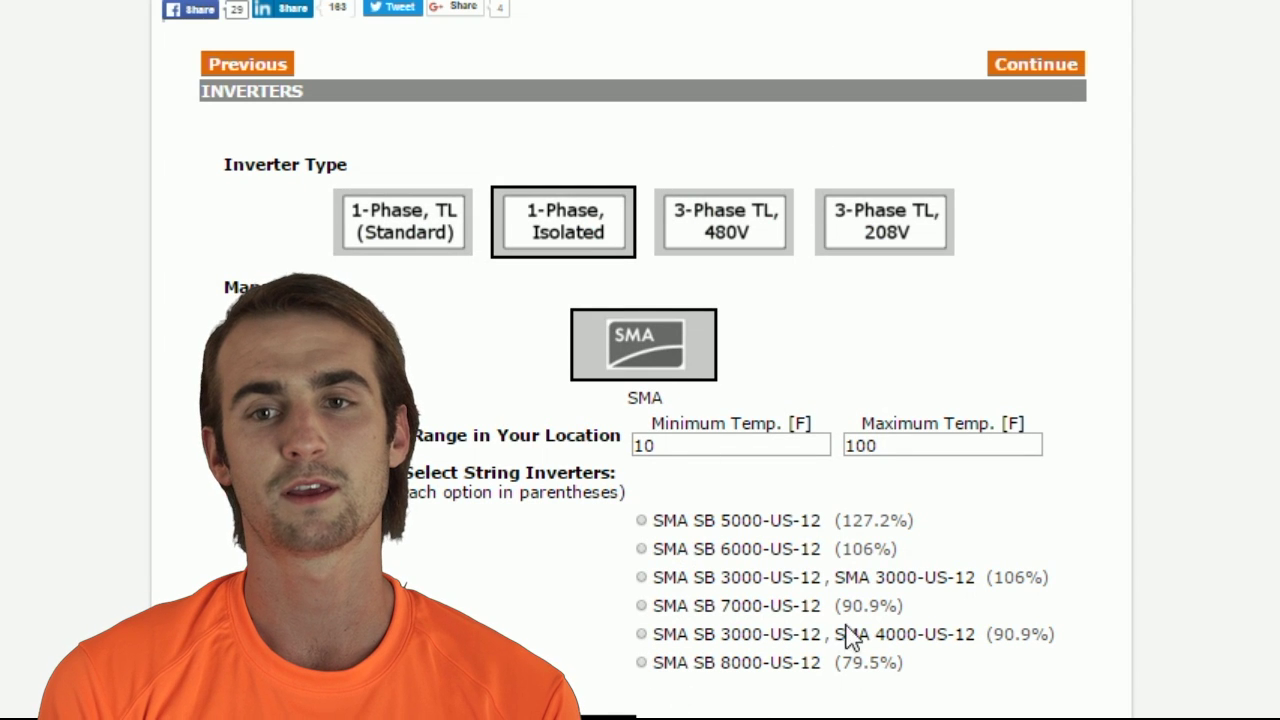
left_click(418, 222)
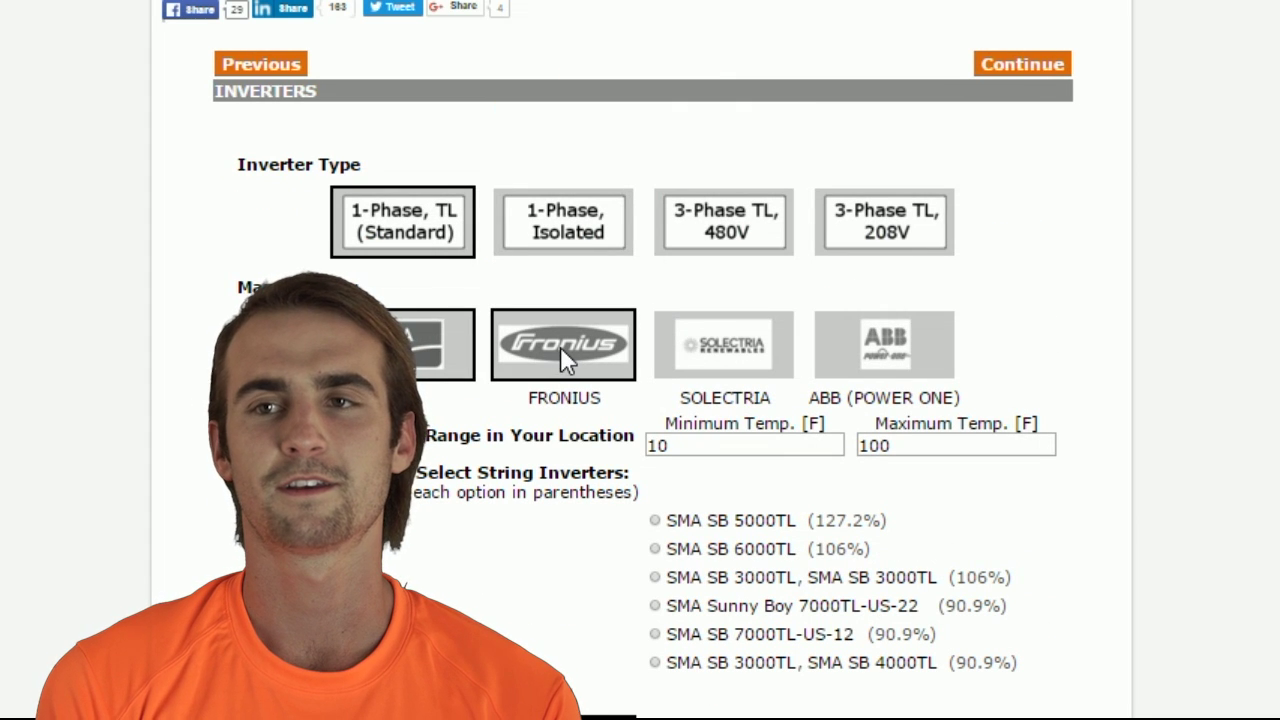
Select Fronius as the inverter manufacturer, keep the temperature range, and choose the Fronius Primo 5.0-1 string inverter.
left_click(561, 348)
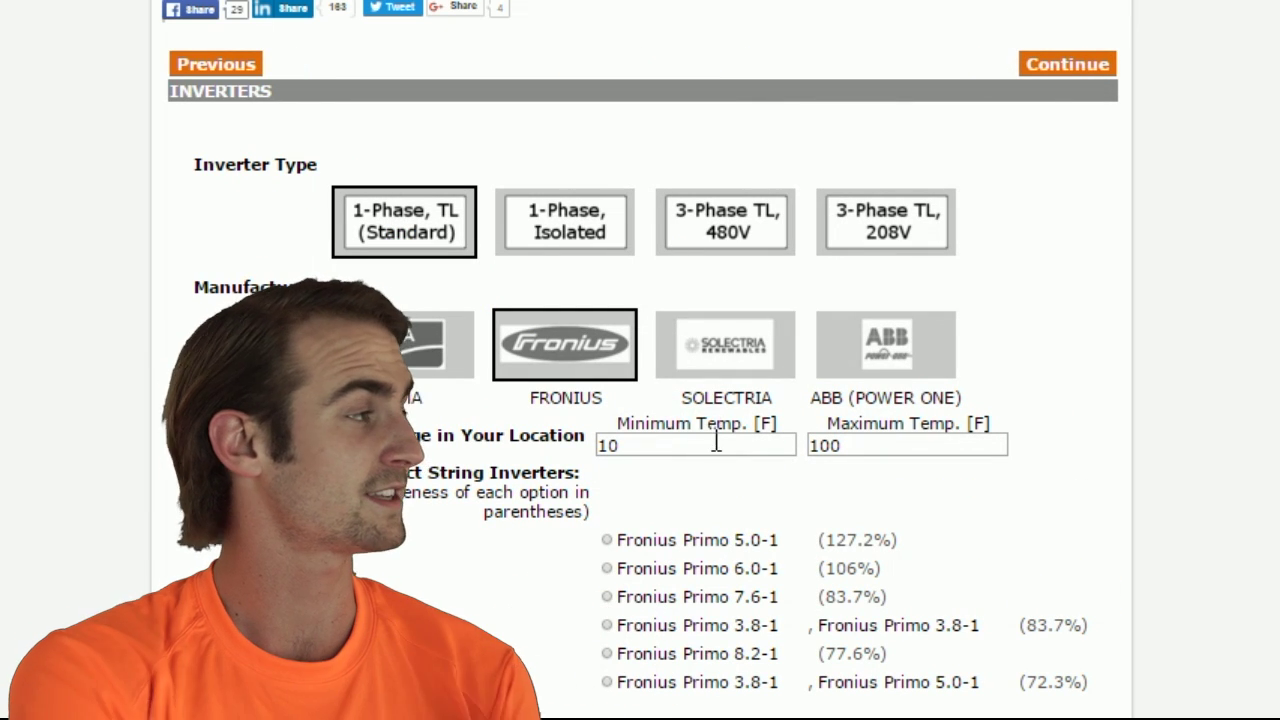
double_click(629, 447)
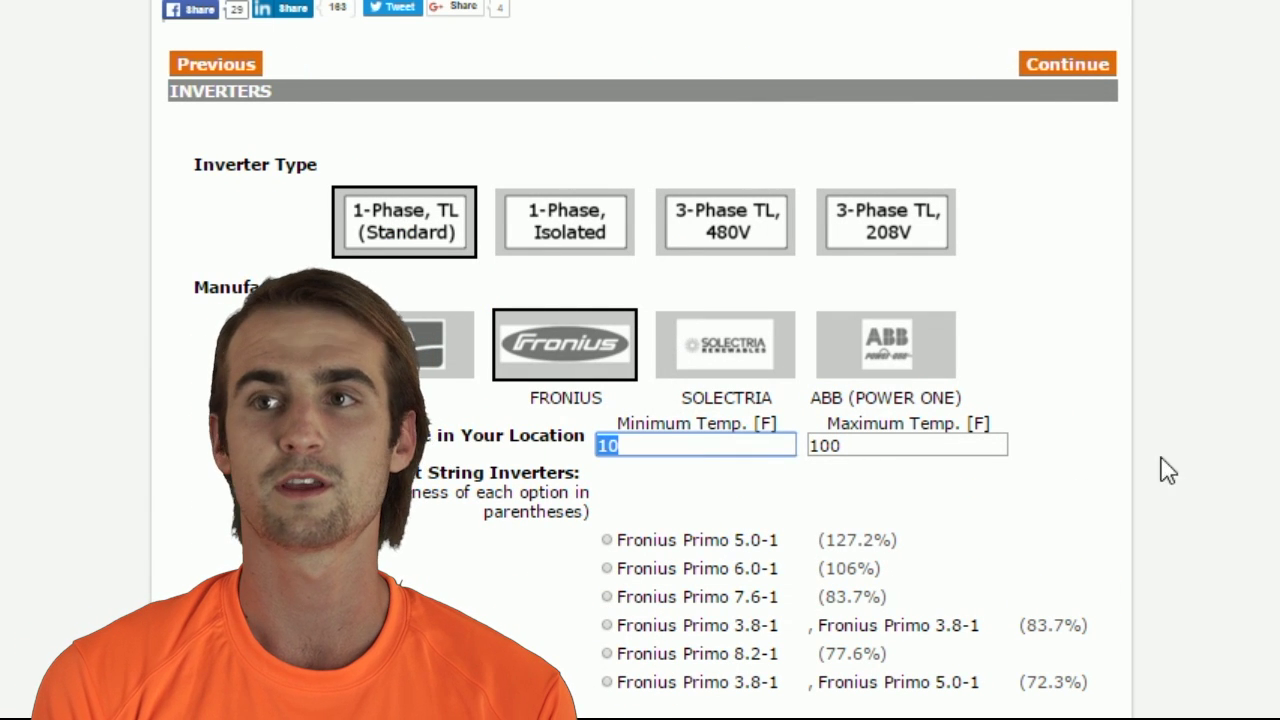
key("Tab")
scroll(1100, 170, "down", 2)
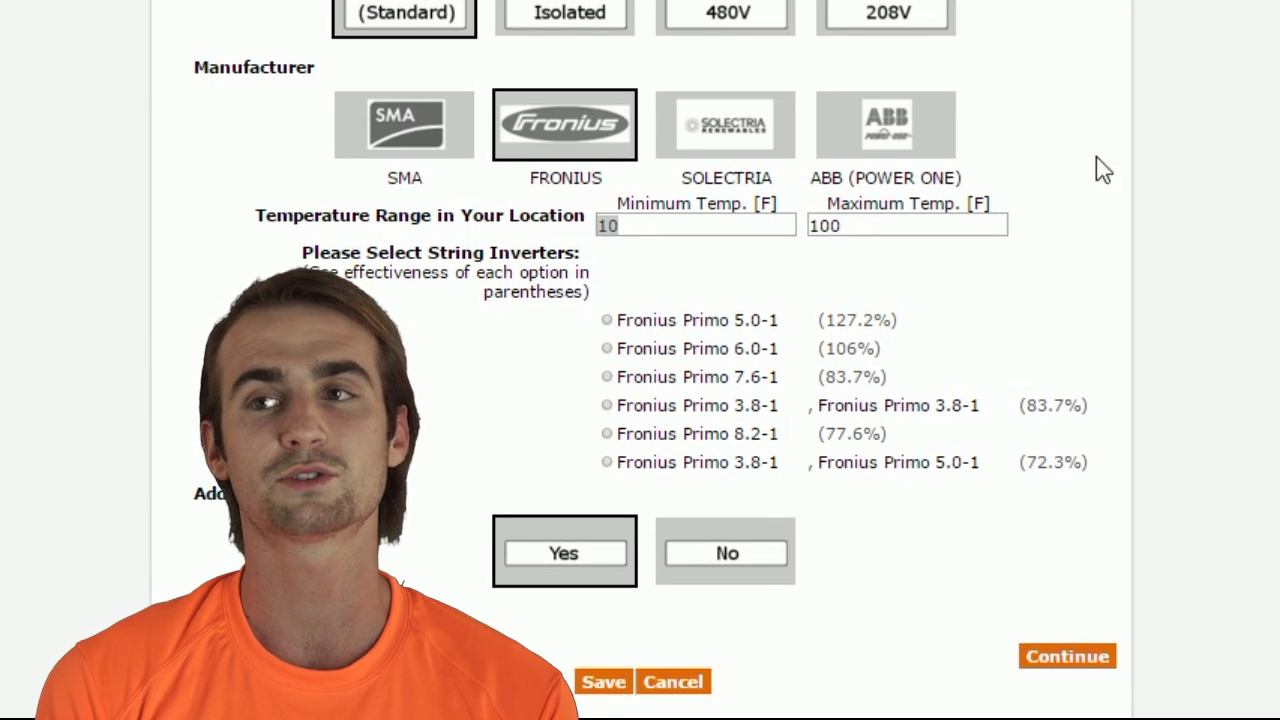
left_click(606, 320)
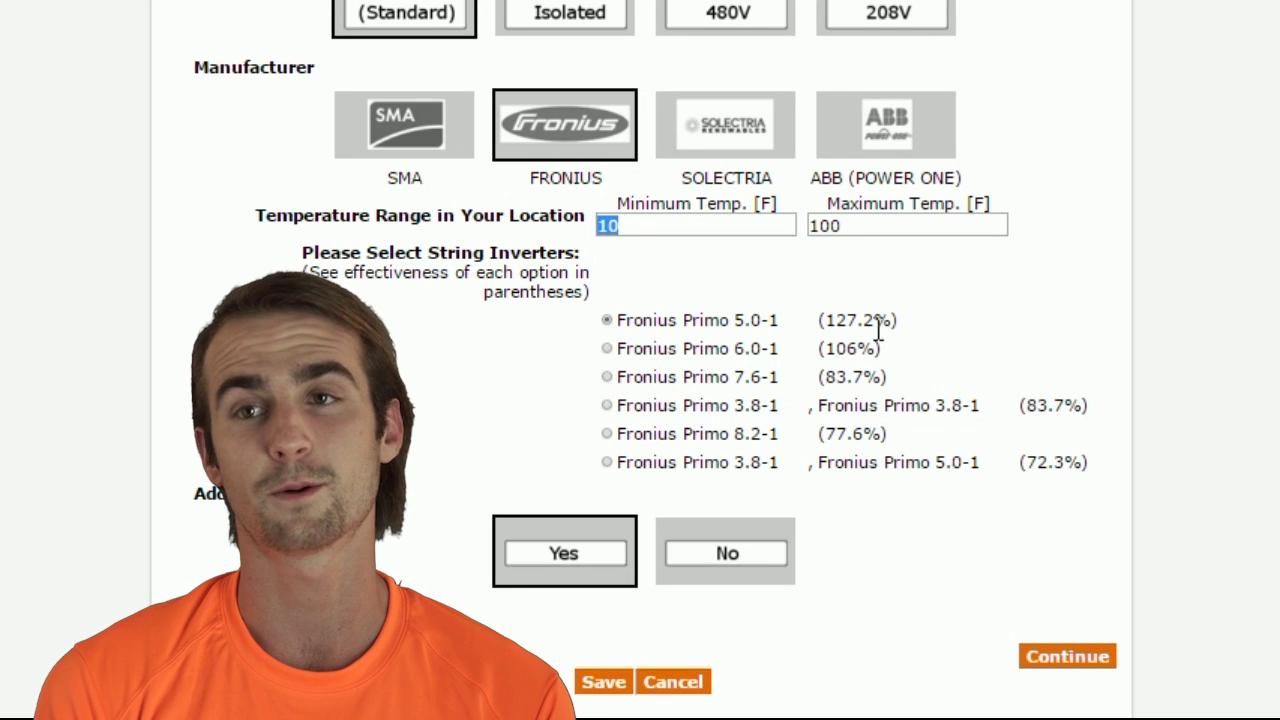
Accept the inverter settings, keep all balance-of-system items and the Line Diagram permitting service, and continue to the General page.
left_click_drag(893, 321, 818, 322)
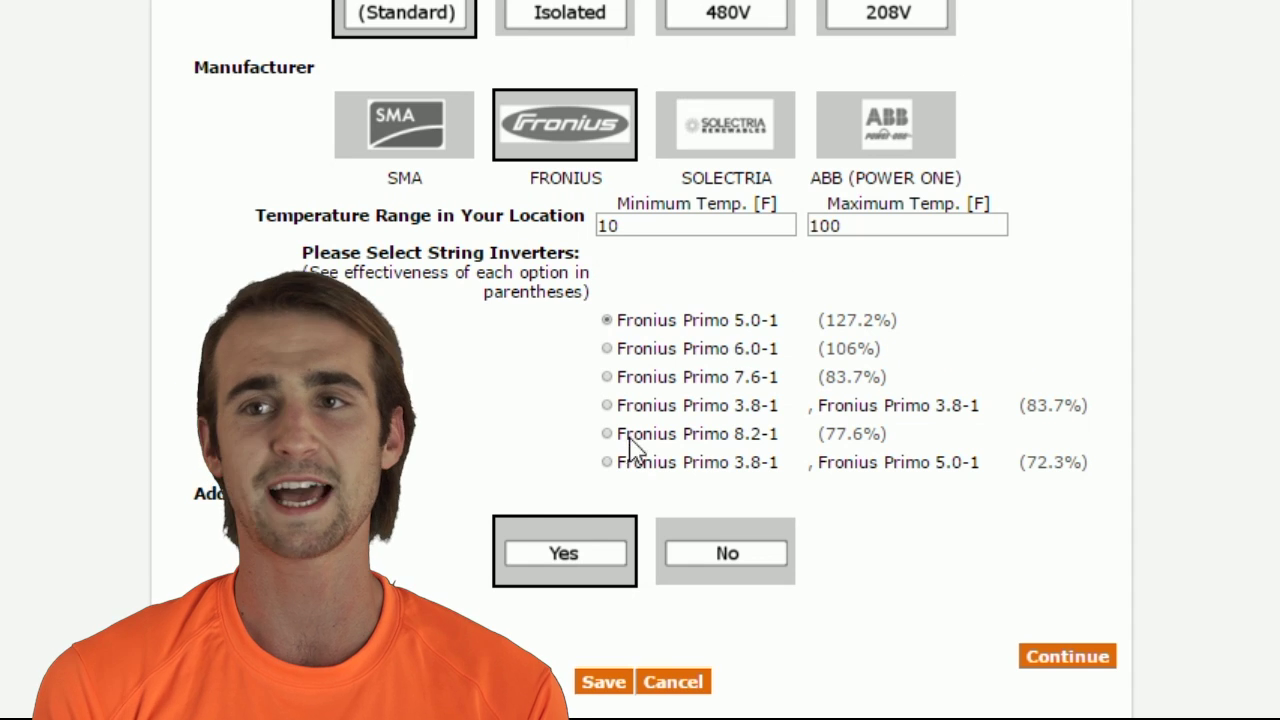
left_click(1067, 656)
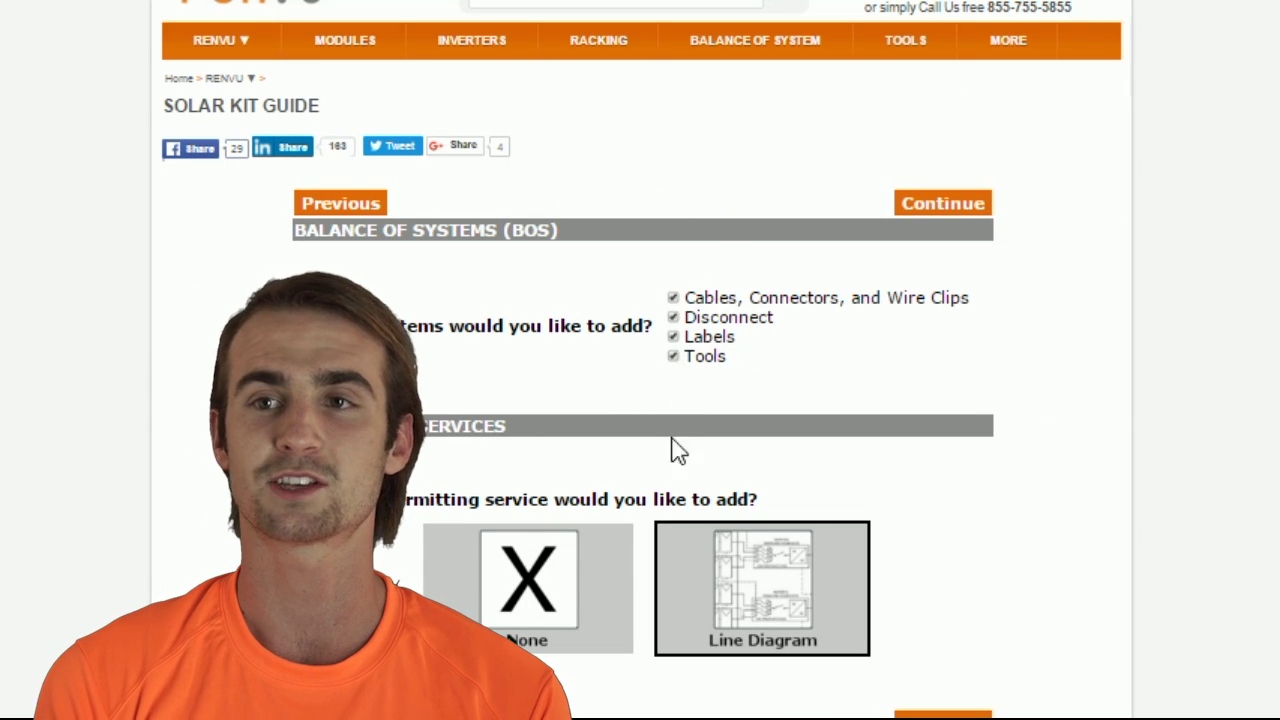
scroll(607, 440, "down", 3)
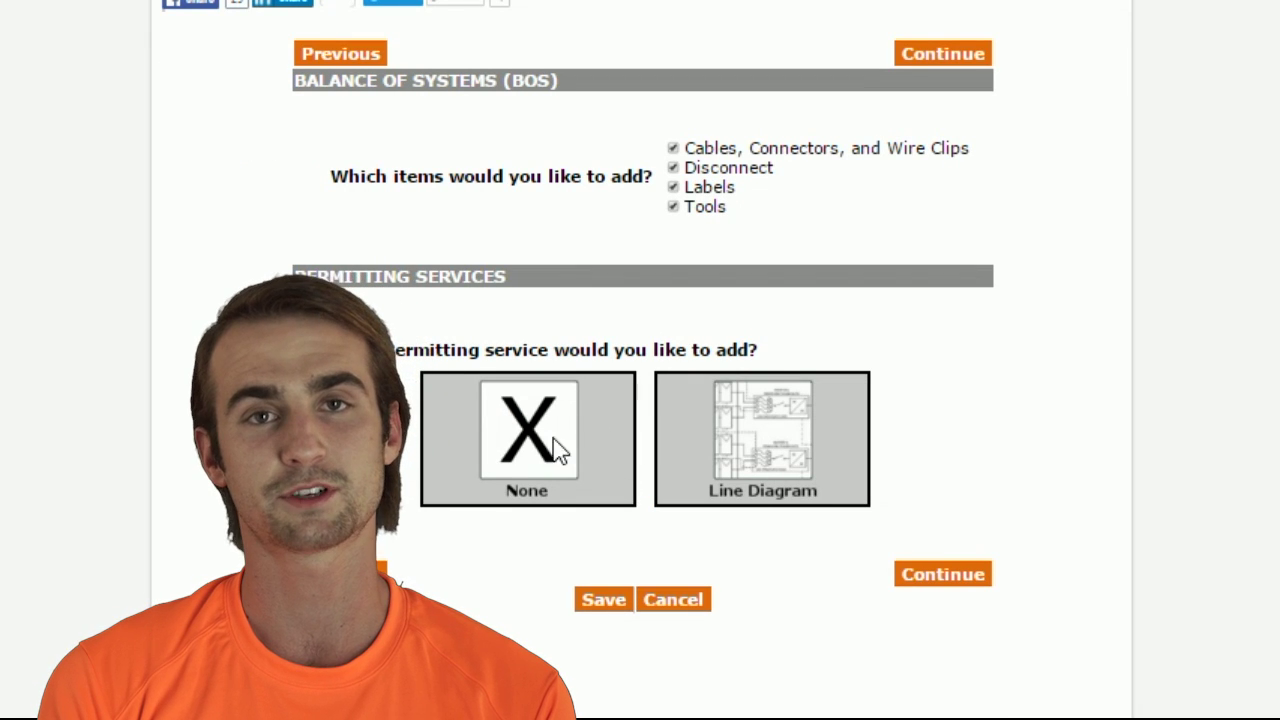
left_click(970, 578)
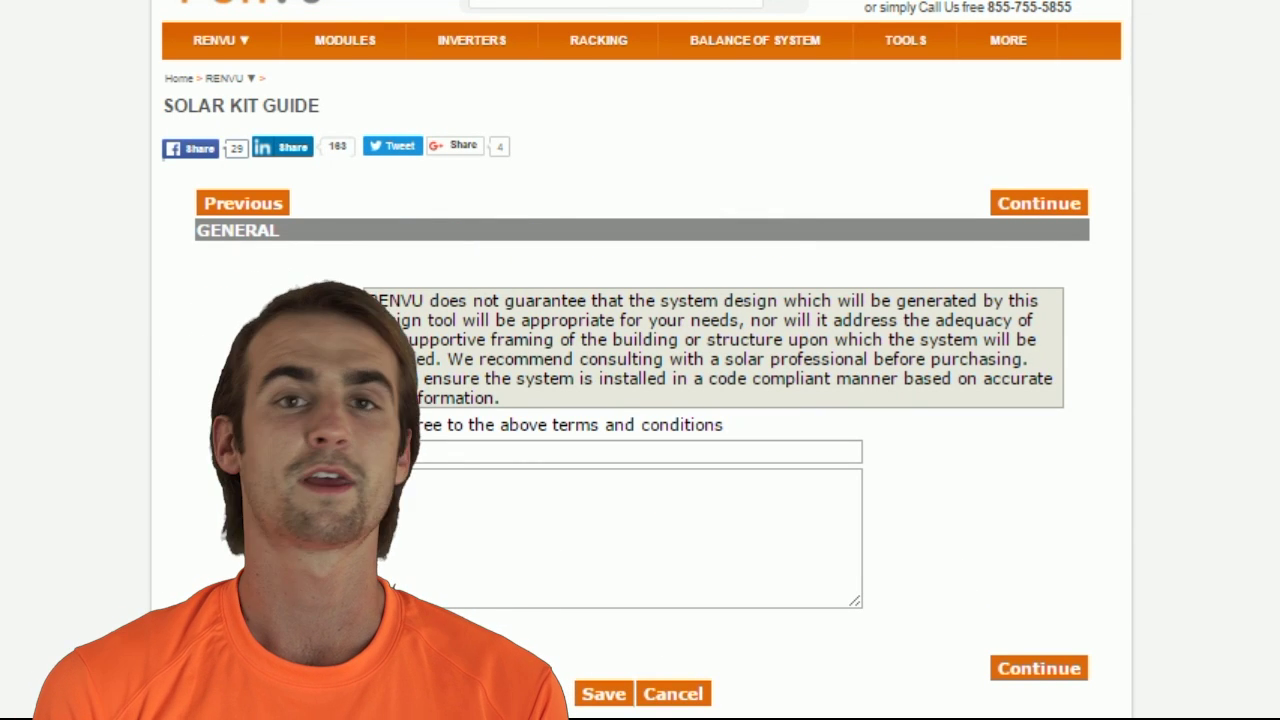
Fill in the project name SKG Tutorial and the project notes on the General page, and submit the design.
left_click(413, 451)
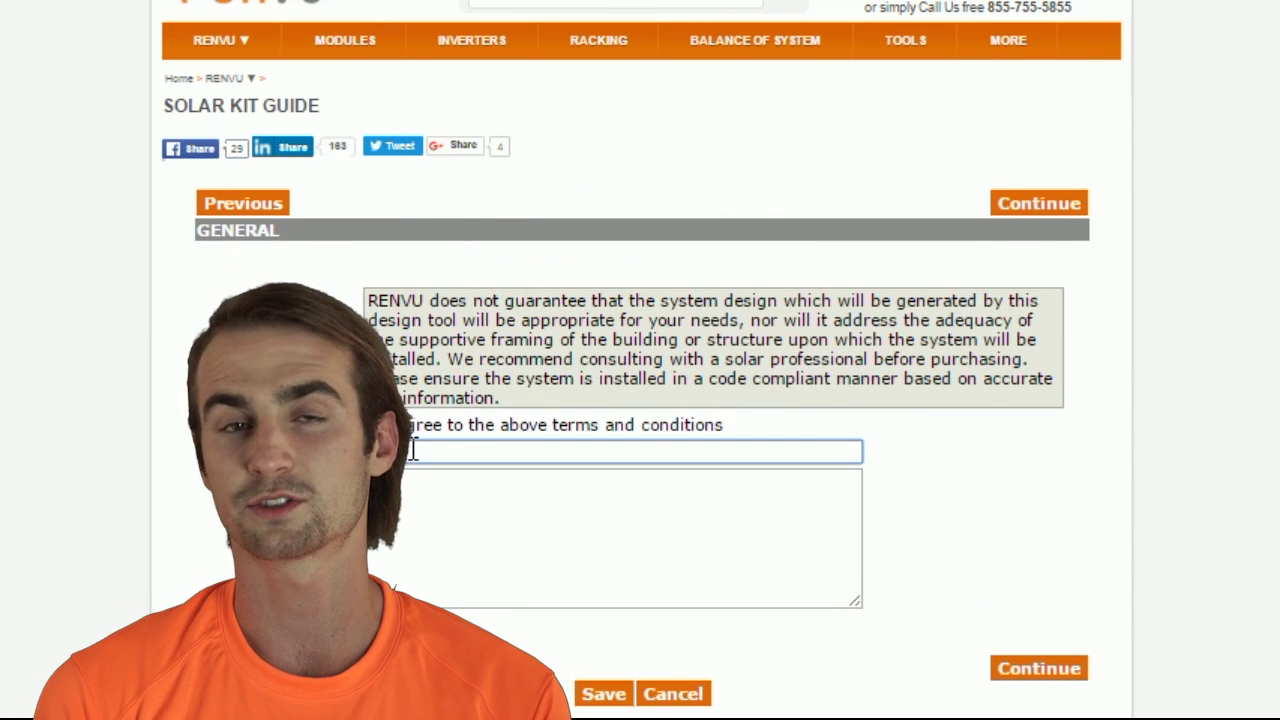
left_click(413, 451)
key("Down")
key("Tab")
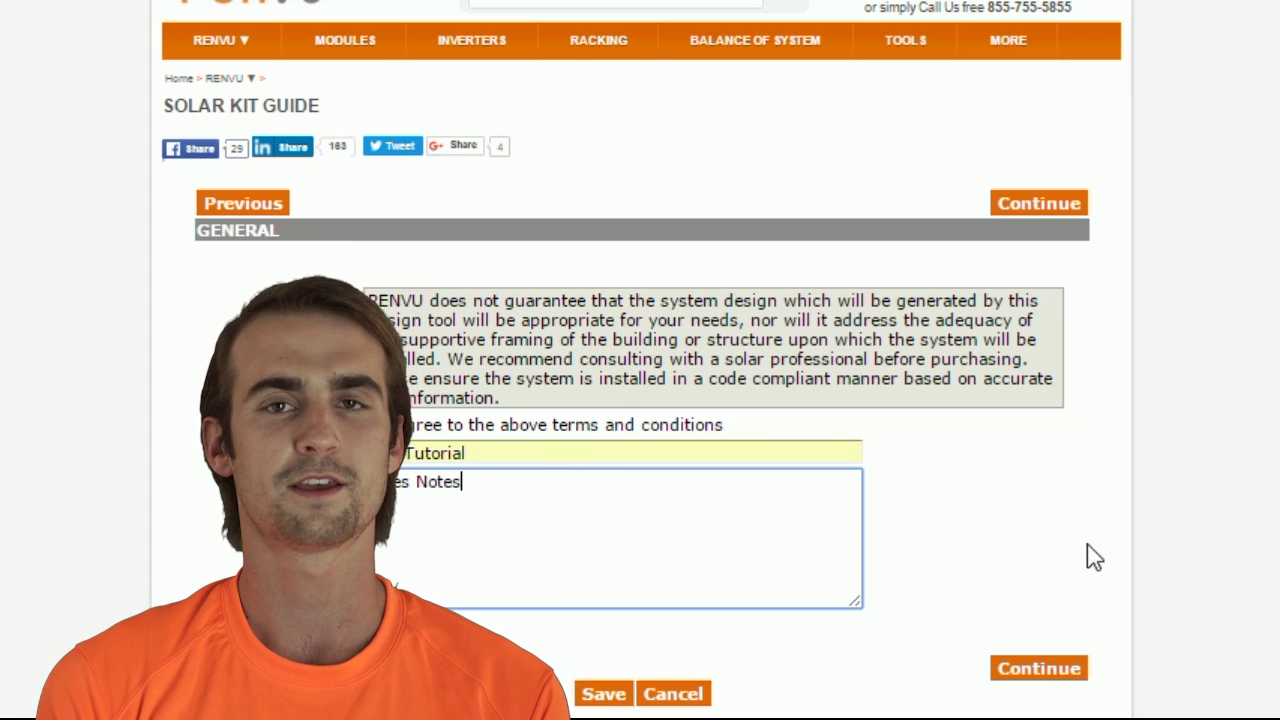
left_click(1041, 652)
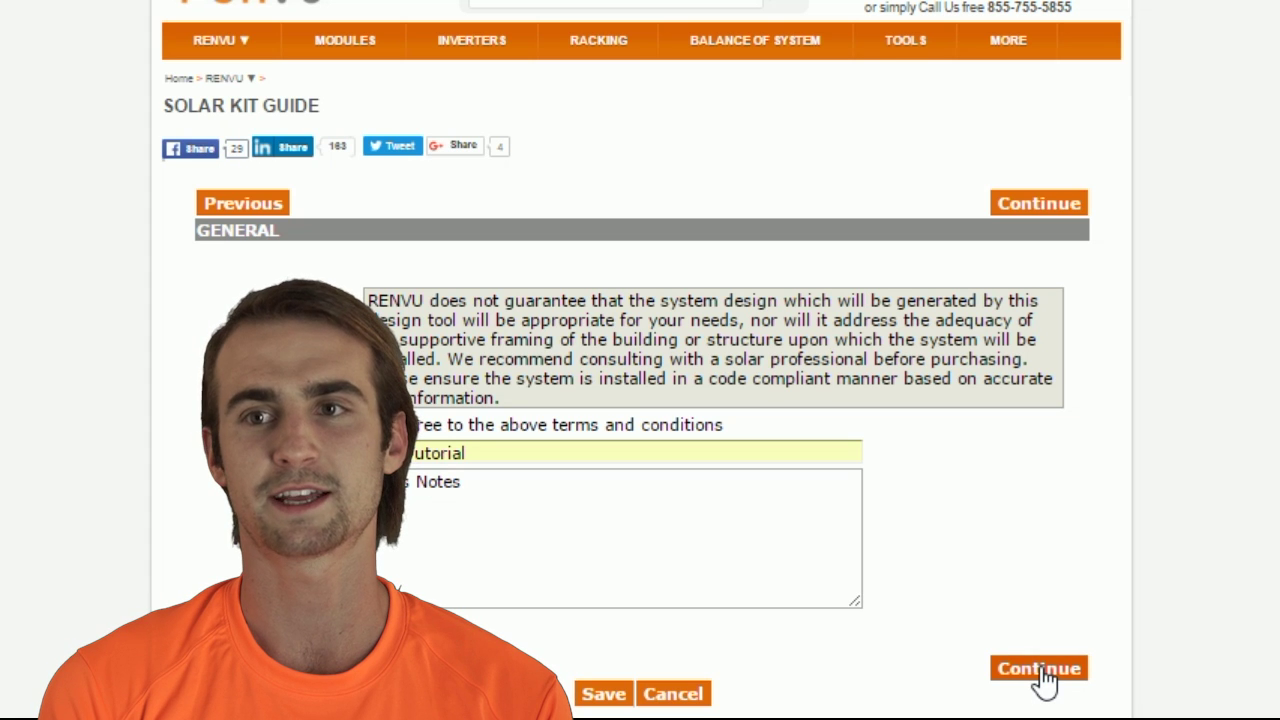
left_click(1041, 672)
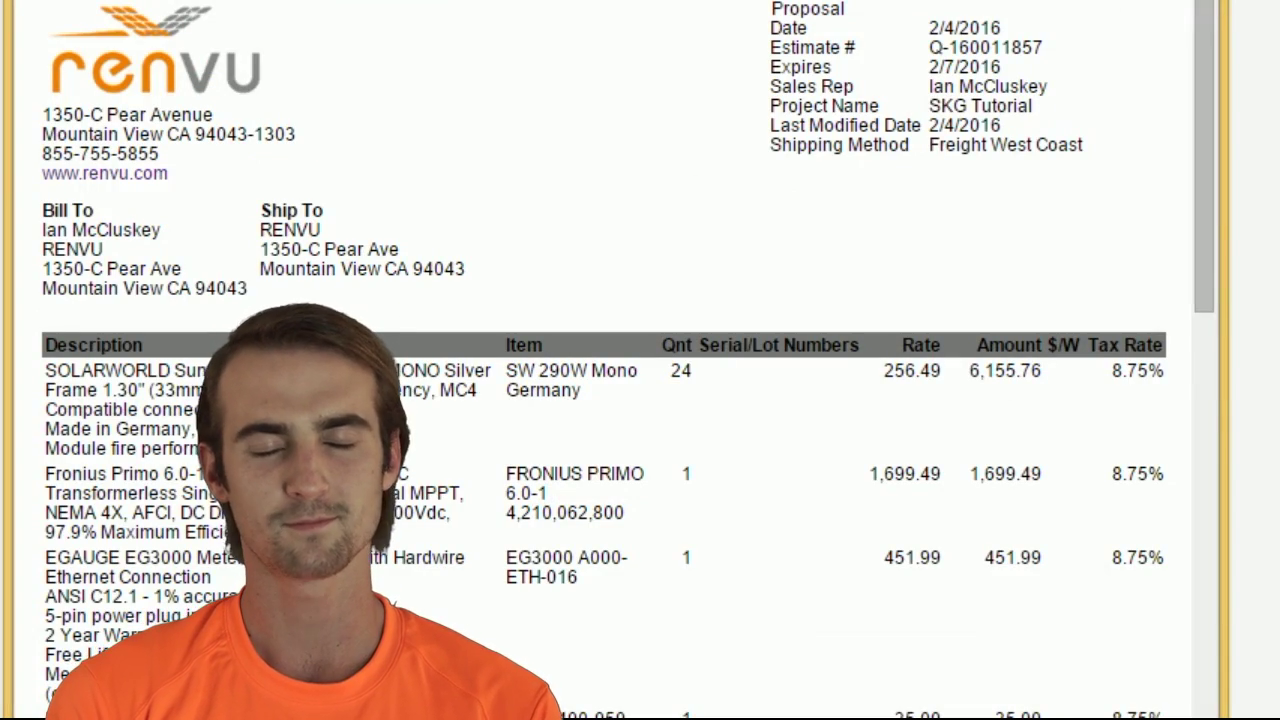
Review the line items, quantities and prices of the generated proposal and the bill of materials.
scroll(1207, 28, "down", 4)
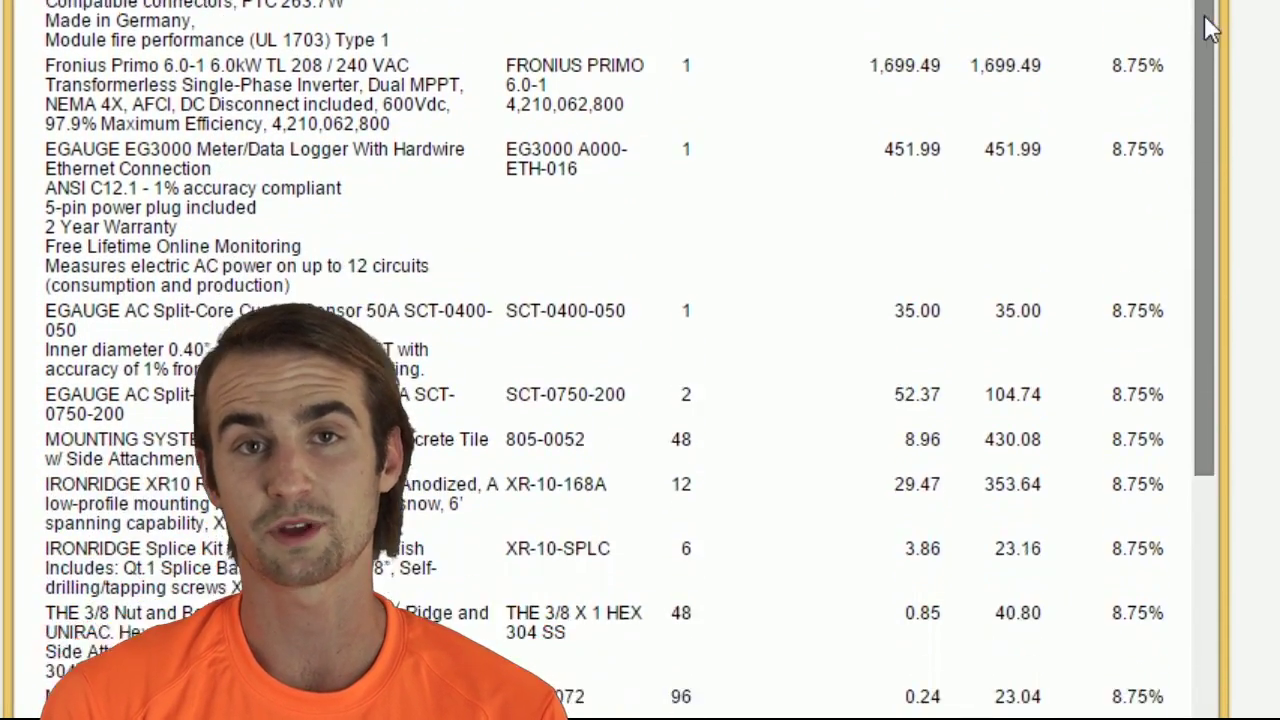
scroll(1200, 80, "down", 3)
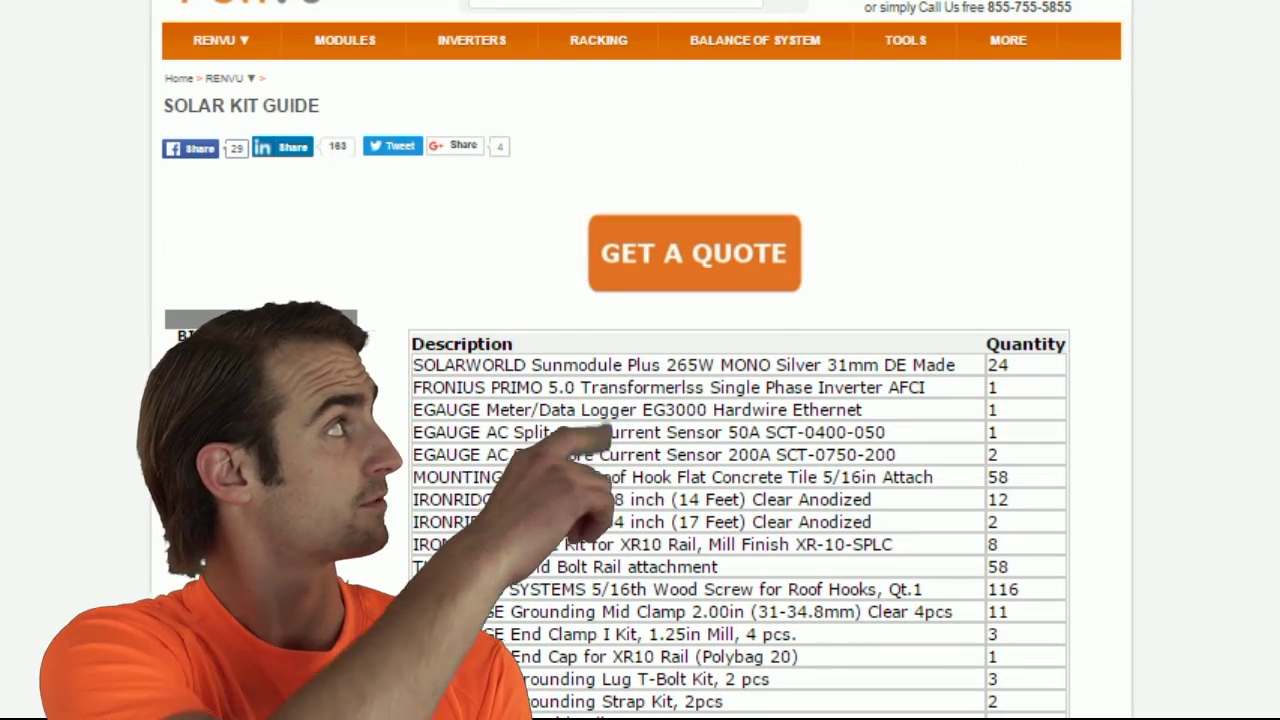
scroll(640, 400, "up", 1)
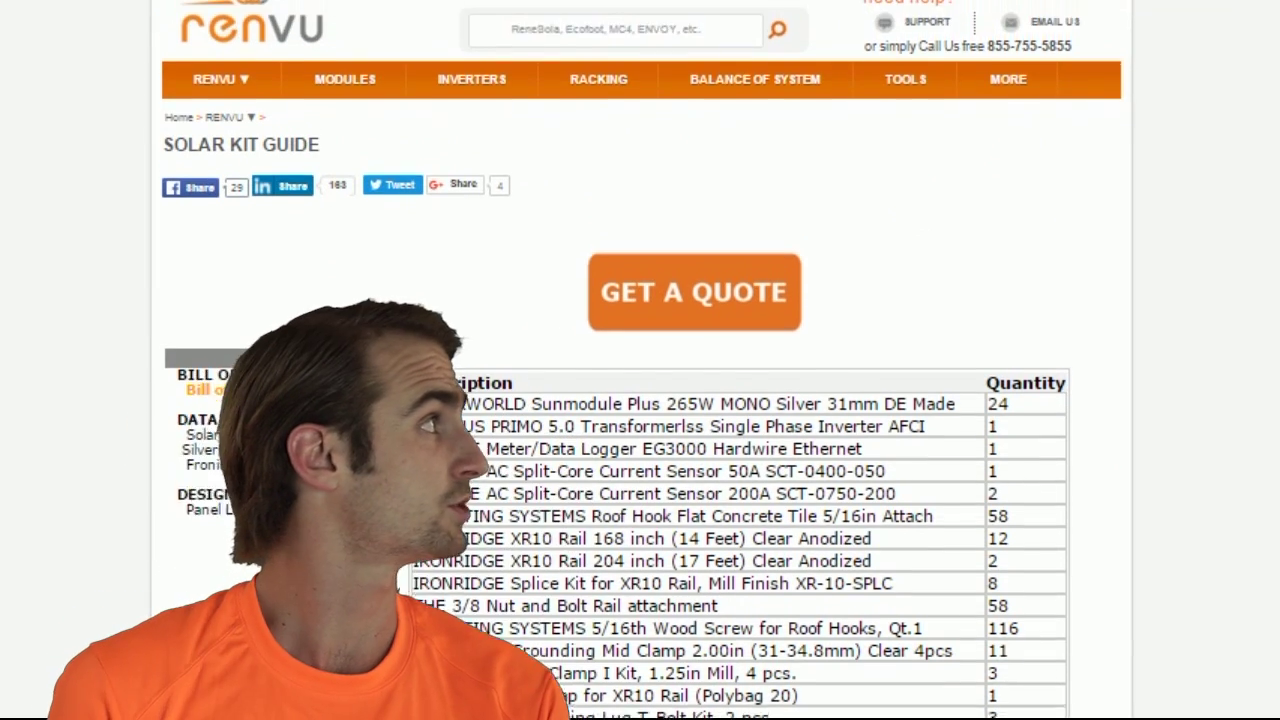
scroll(640, 400, "up", 1)
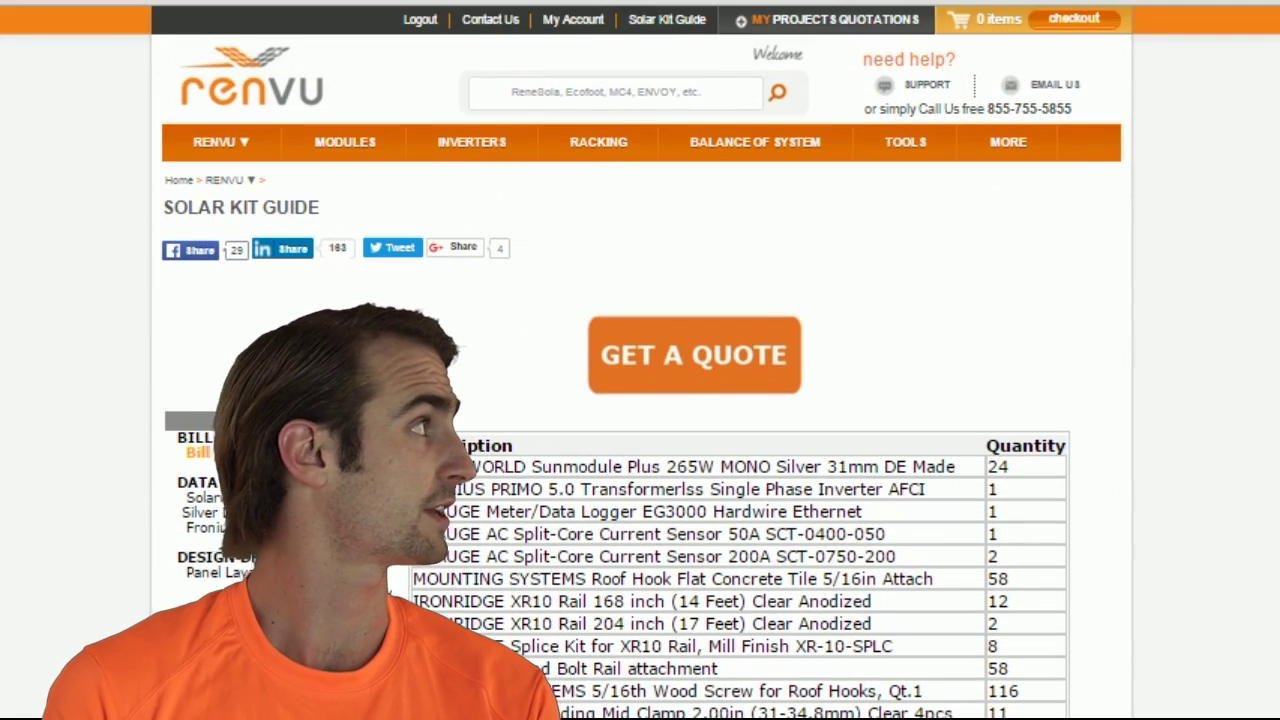
Go to the list of project quotations and open the SKG Tutorial project.
left_click(818, 22)
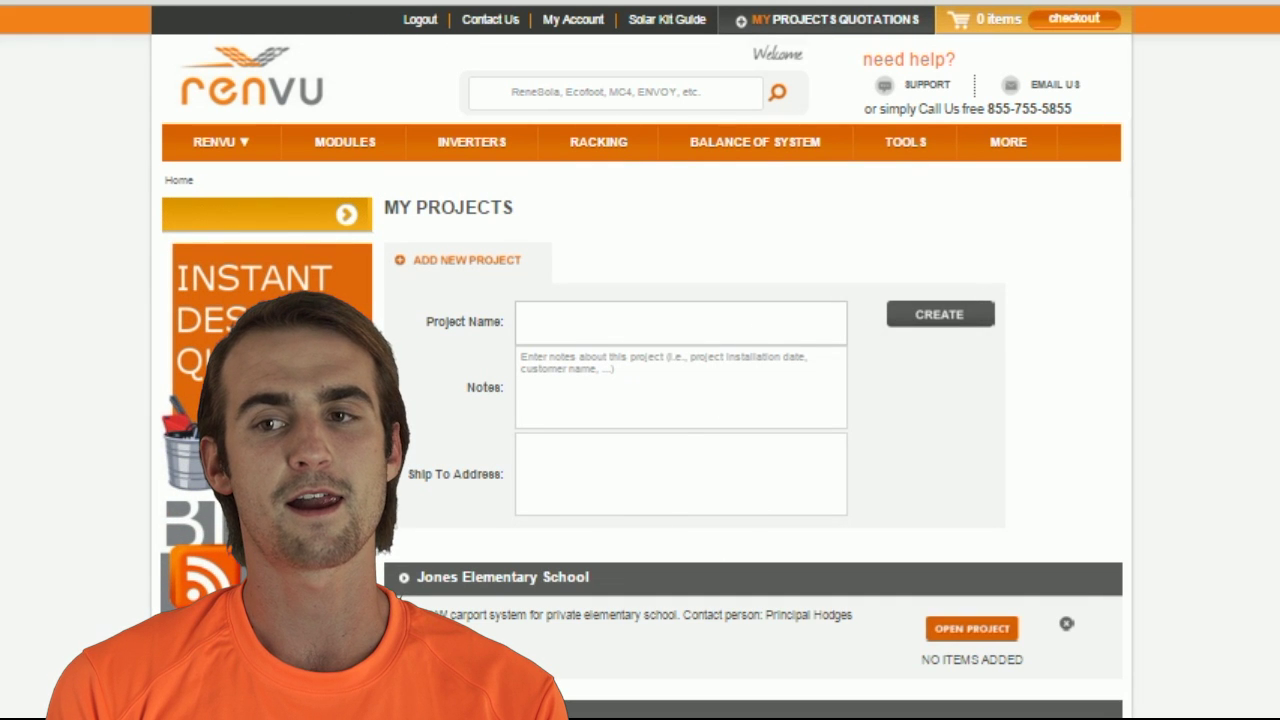
scroll(640, 400, "down", 3)
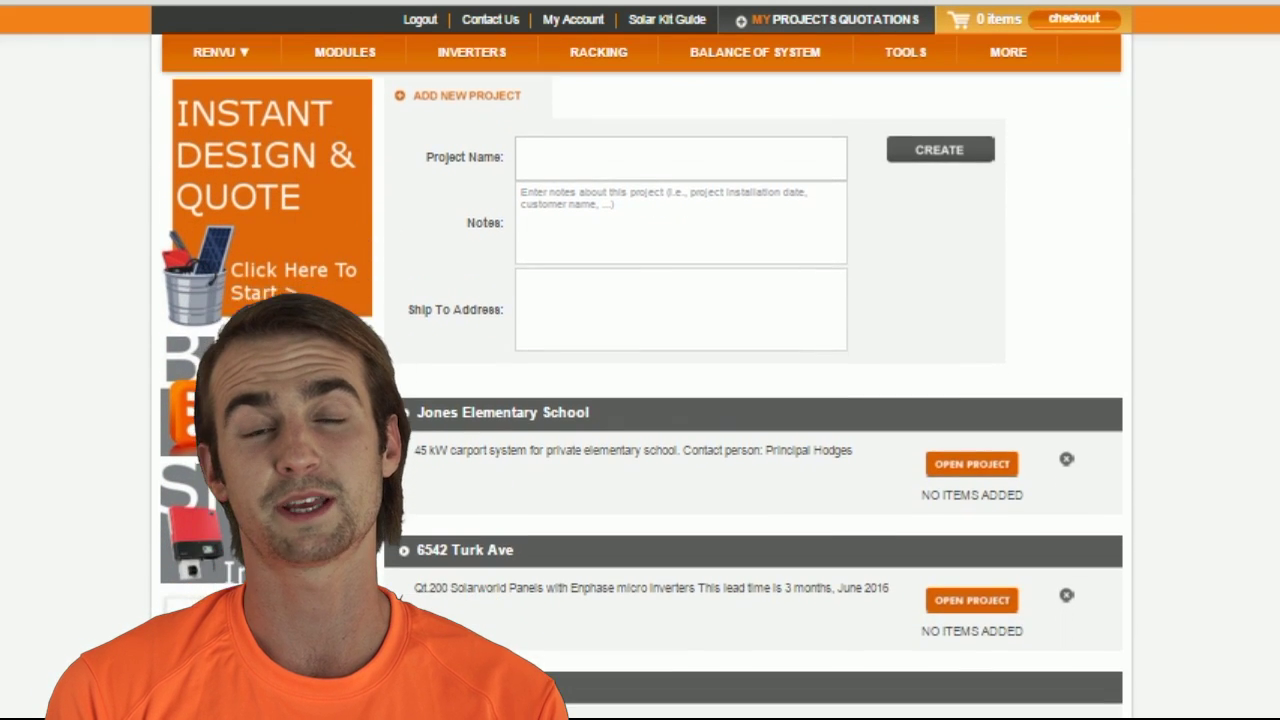
scroll(640, 400, "down", 3)
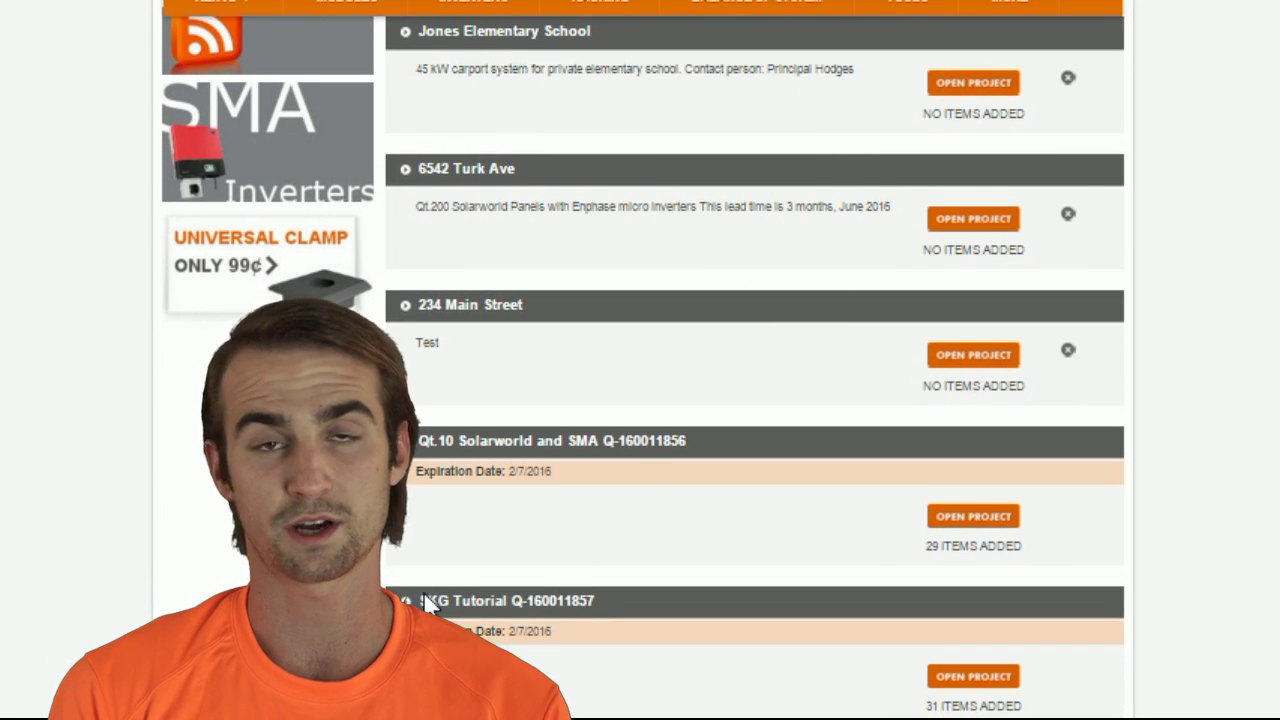
left_click(960, 684)
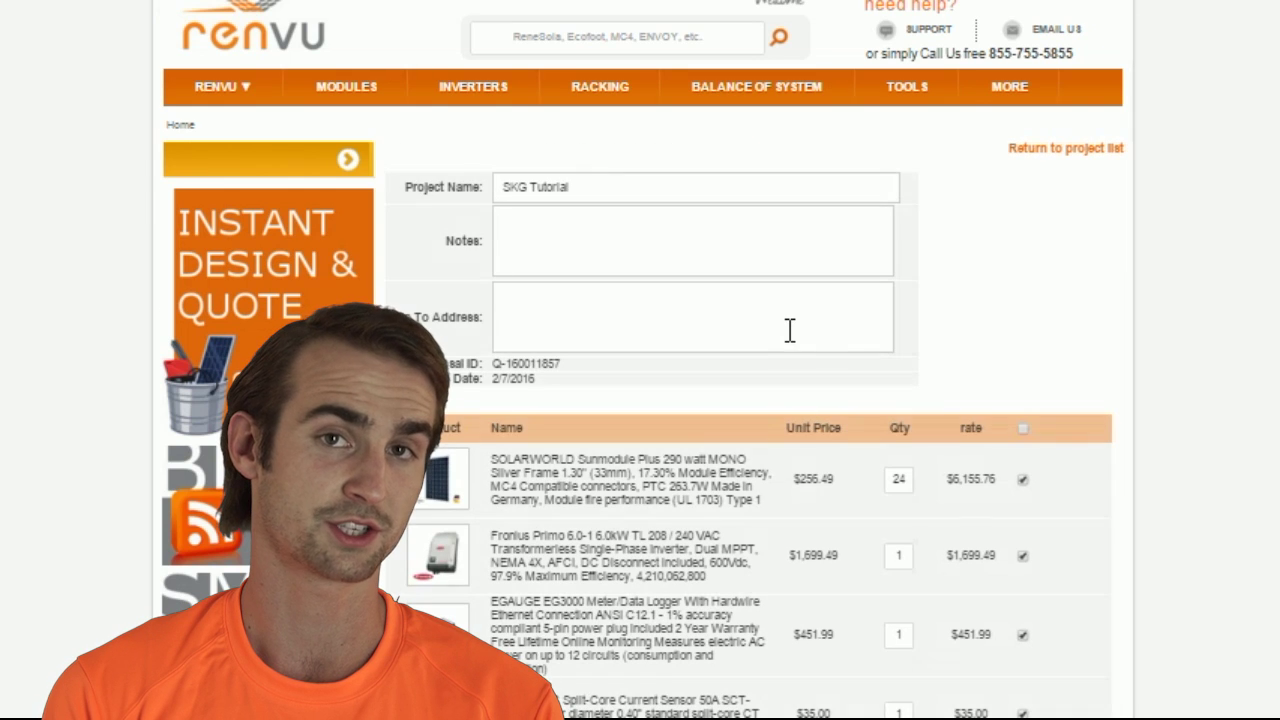
Examine the project's notes and ship-to address fields and its list of products with unit prices and quantities.
left_click(685, 259)
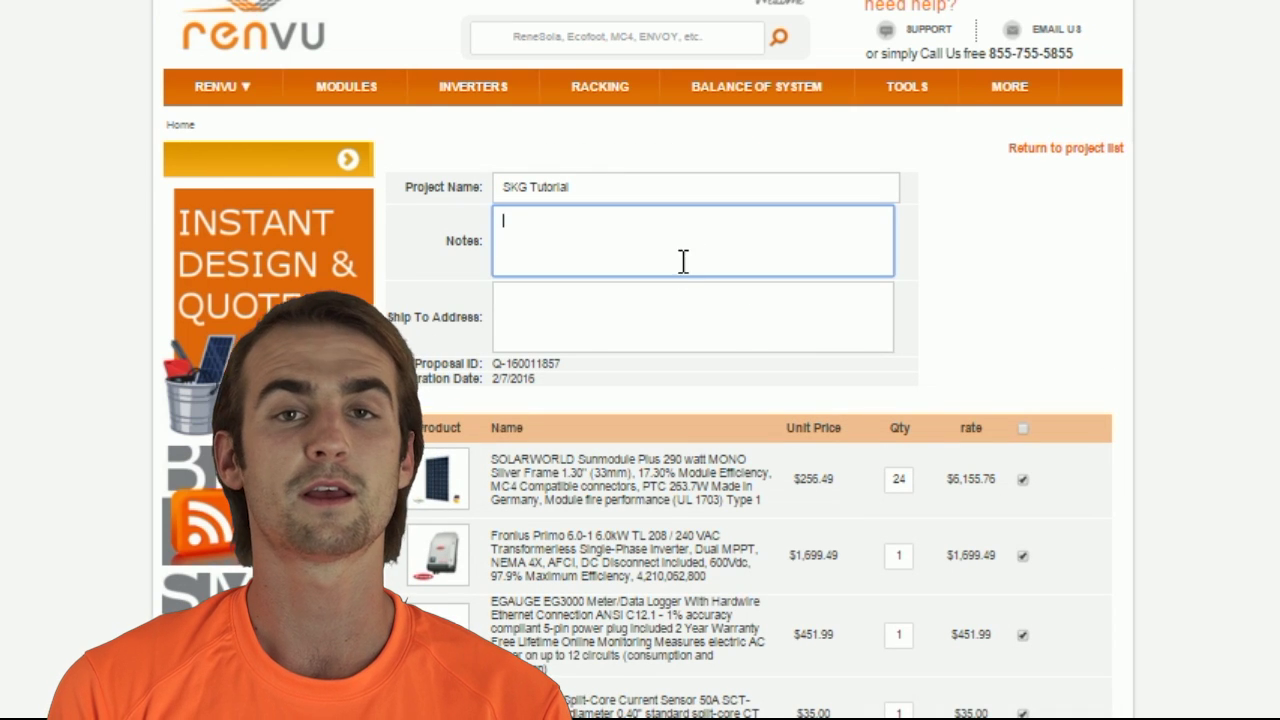
left_click(593, 325)
scroll(640, 360, "down", 4)
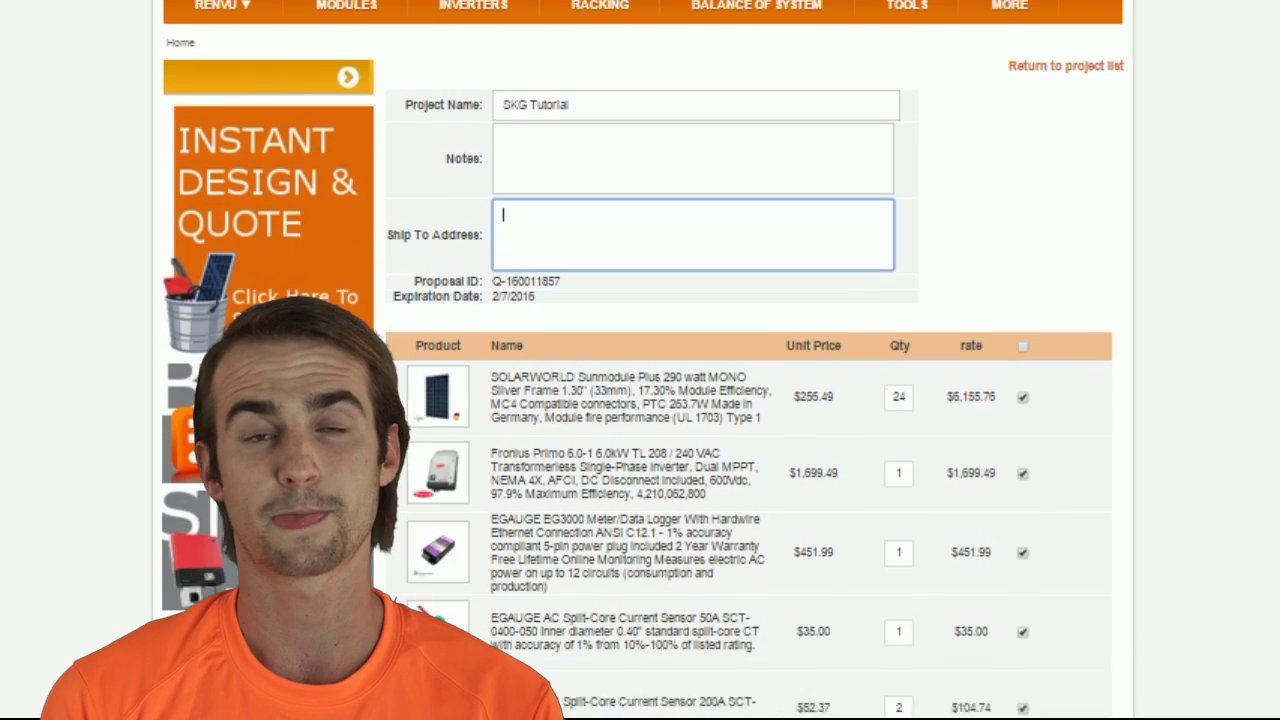
scroll(640, 360, "down", 6)
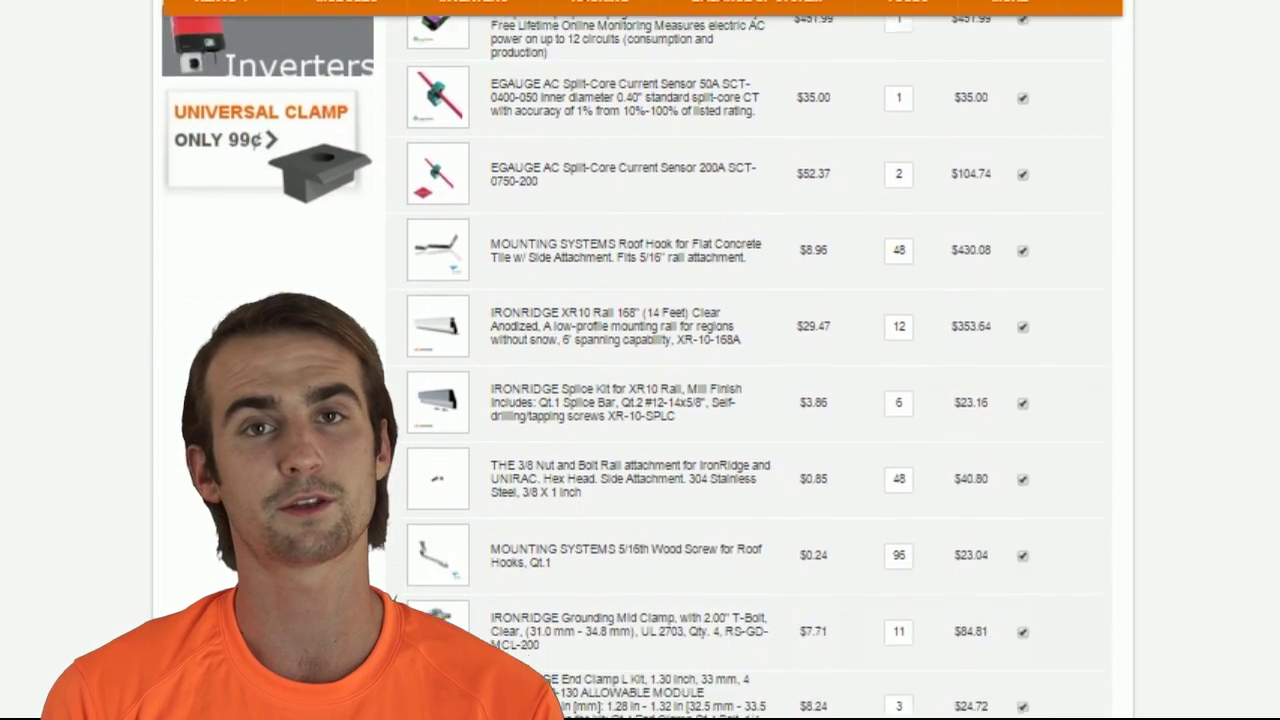